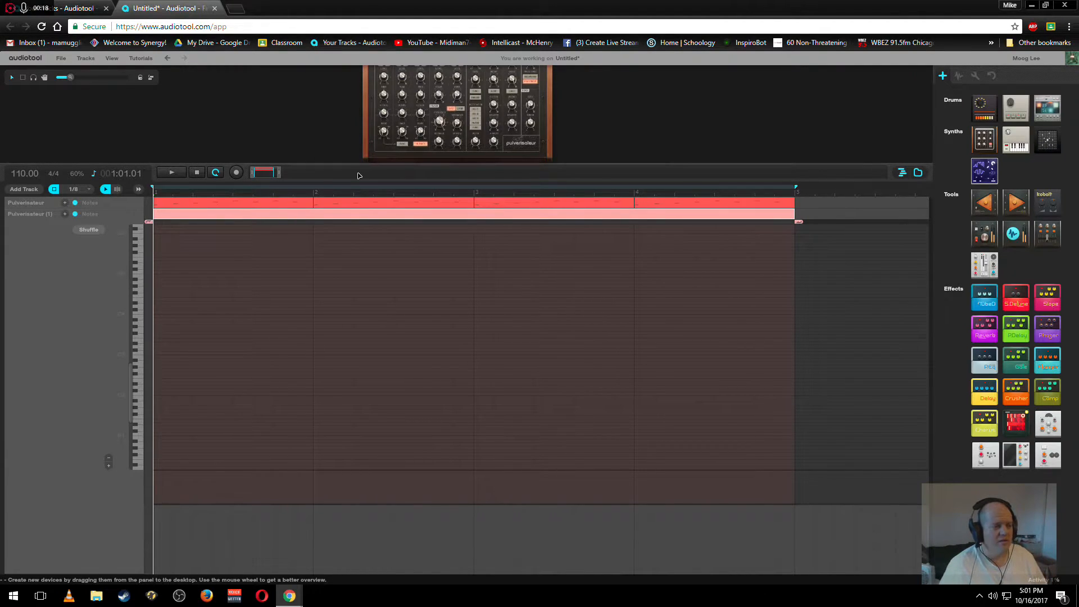
Draw a three-beat D note at the start of bar 1, followed by a one-beat G note on its fourth beat
click(109, 466)
click(109, 465)
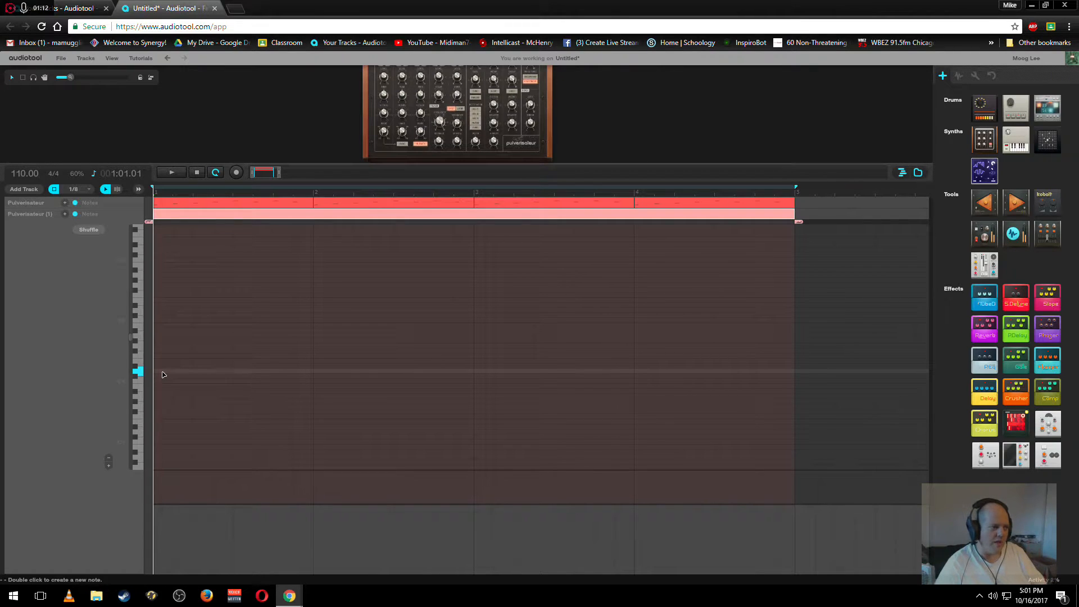
double_click(160, 312)
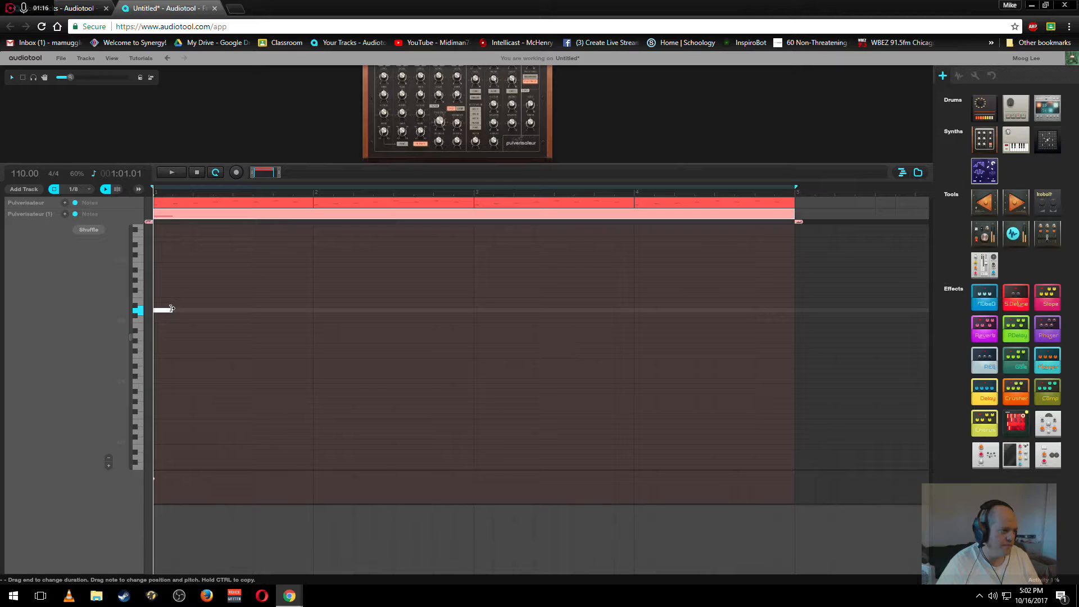
drag(178, 308, 282, 311)
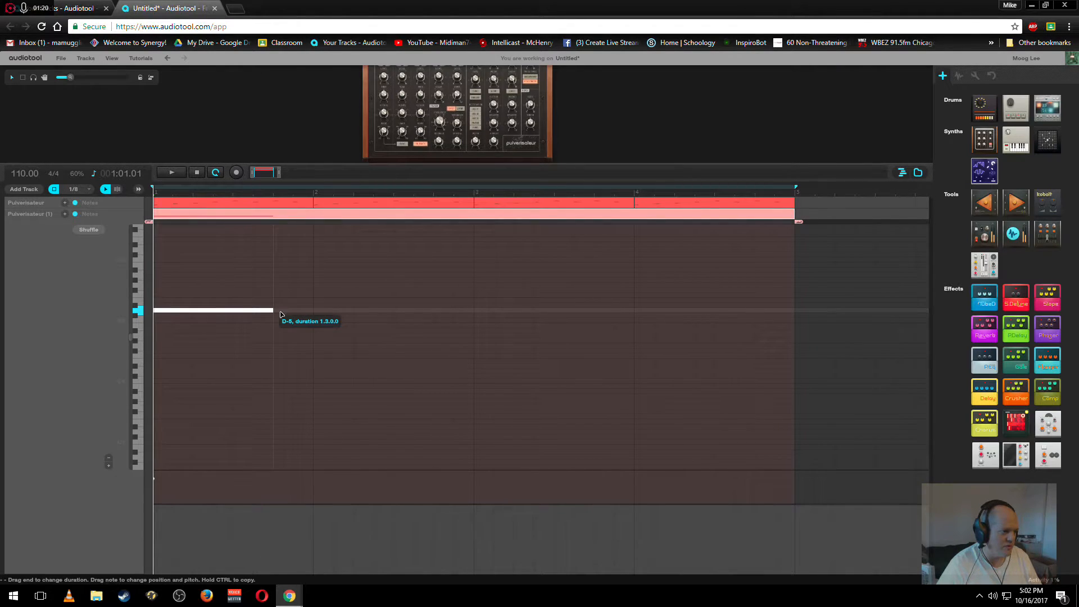
click(281, 285)
drag(292, 286, 313, 287)
Draw a three-beat A note at the start of bar 2, followed by a one-beat G note
double_click(321, 276)
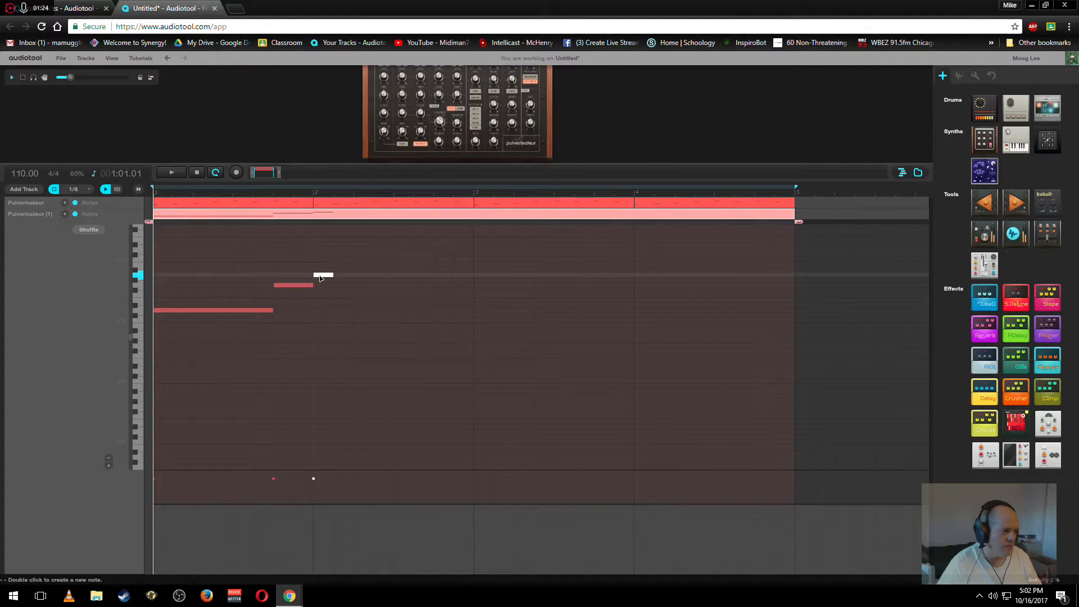
drag(333, 276, 474, 287)
double_click(440, 288)
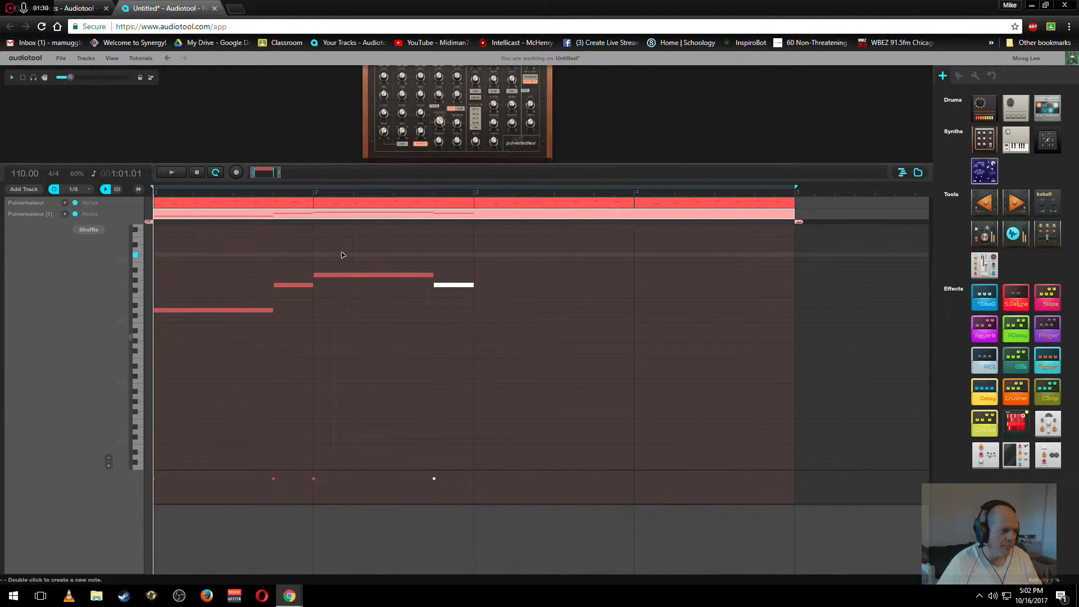
Copy both bar 2 notes into bar 3, and copy the opening D note into bar 4 lengthened to fill the bar
drag(341, 255, 469, 303)
drag(315, 275, 472, 275)
click(615, 298)
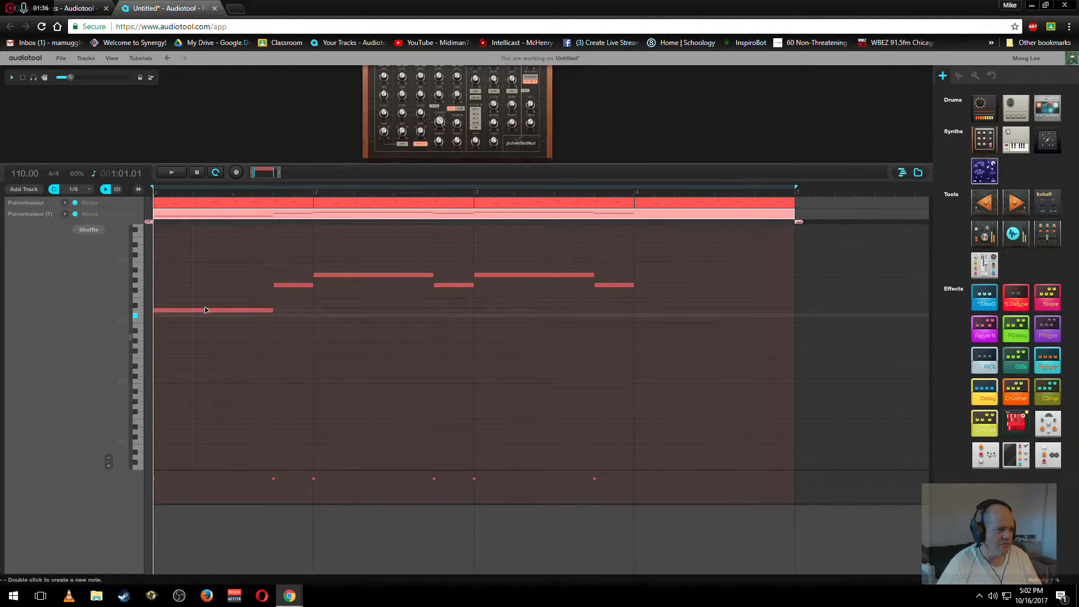
drag(206, 311, 786, 309)
click(453, 285)
click(613, 284)
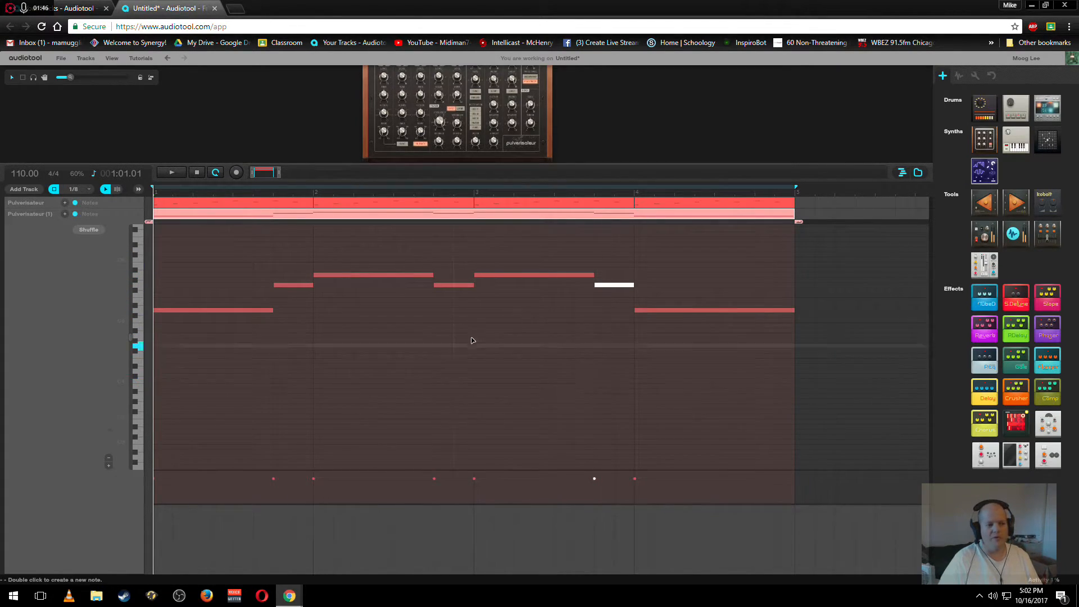
click(458, 285)
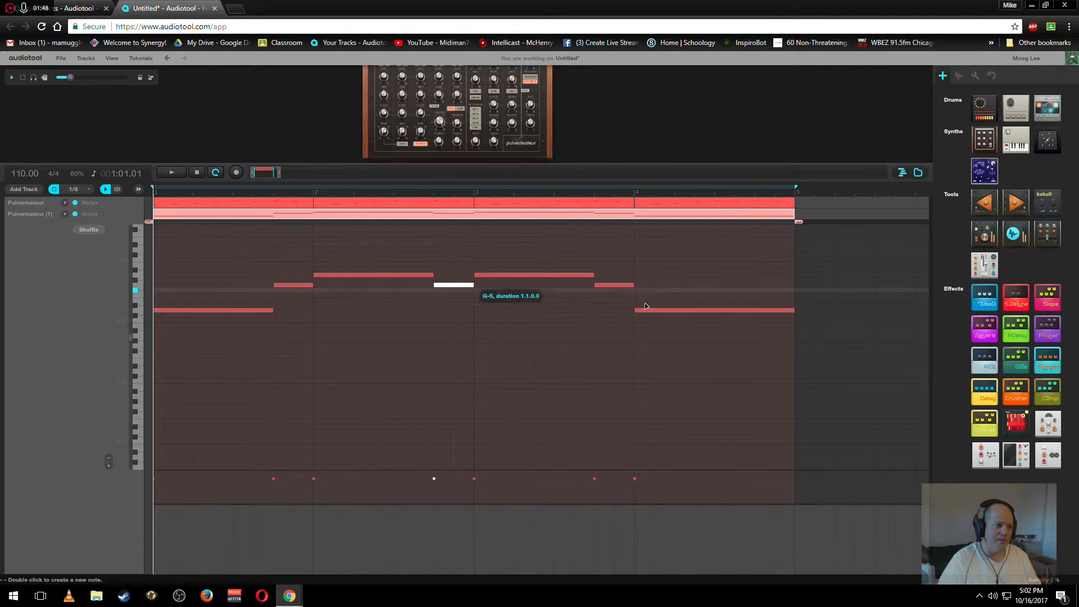
click(616, 285)
drag(401, 283, 669, 288)
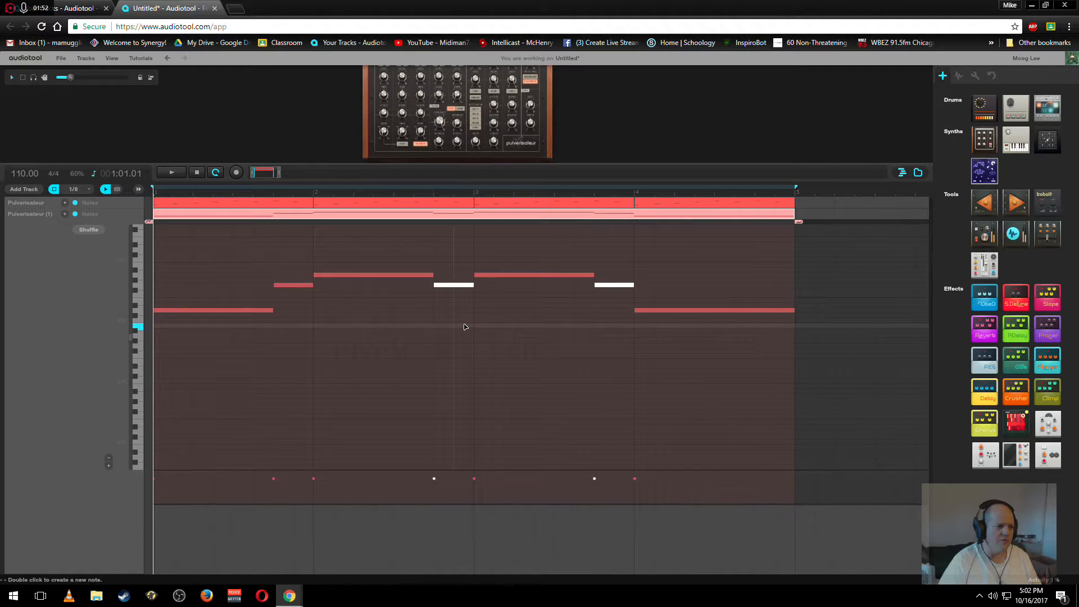
click(465, 322)
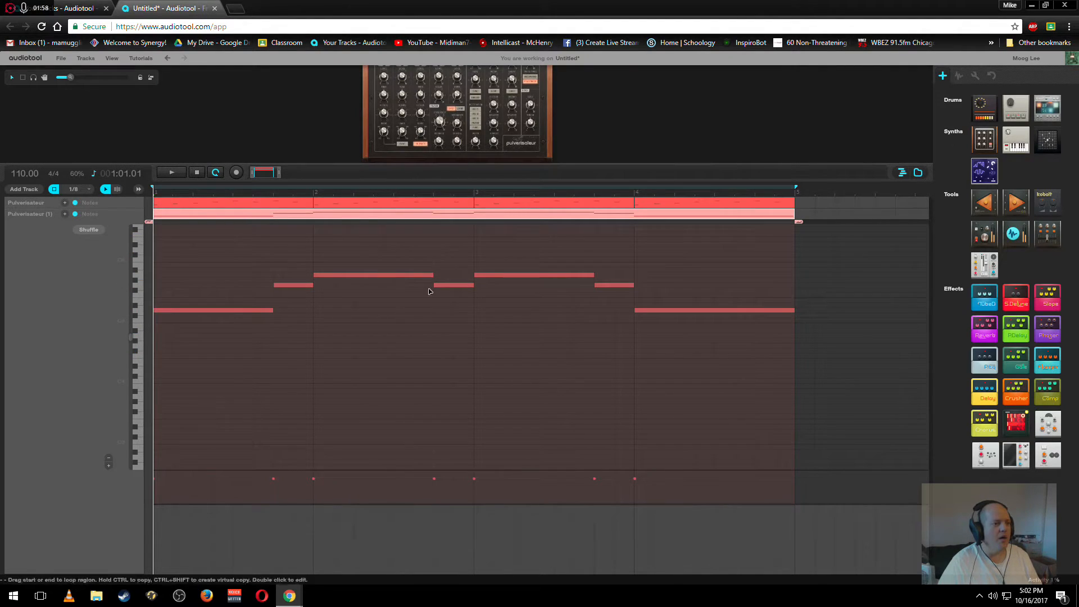
Play the new bass line and enlarge the device area for a close view of the second Pulverisateur
scroll(429, 291, up, 3)
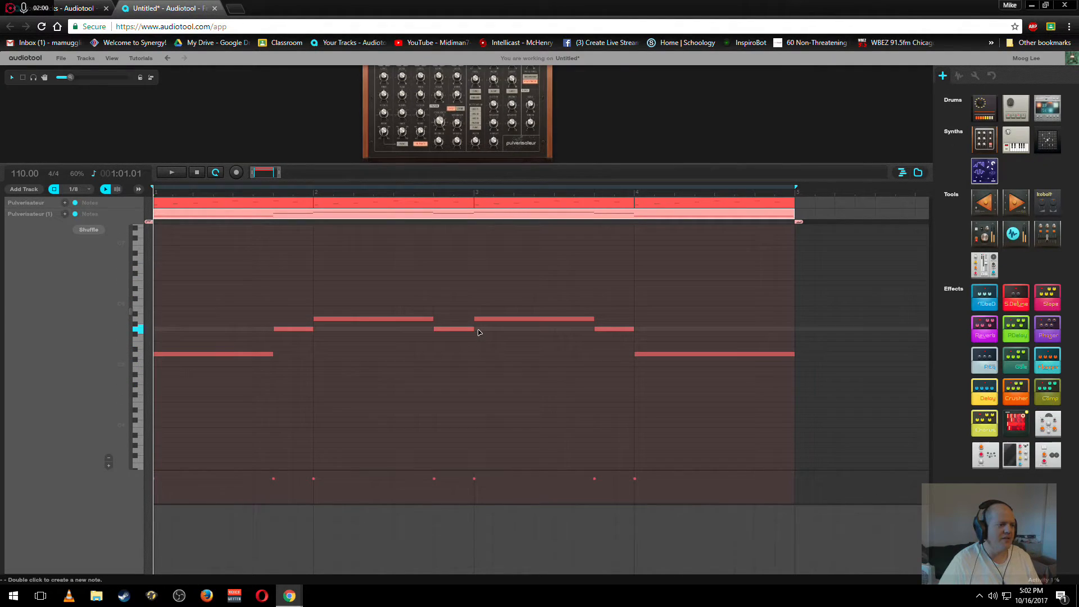
key(space)
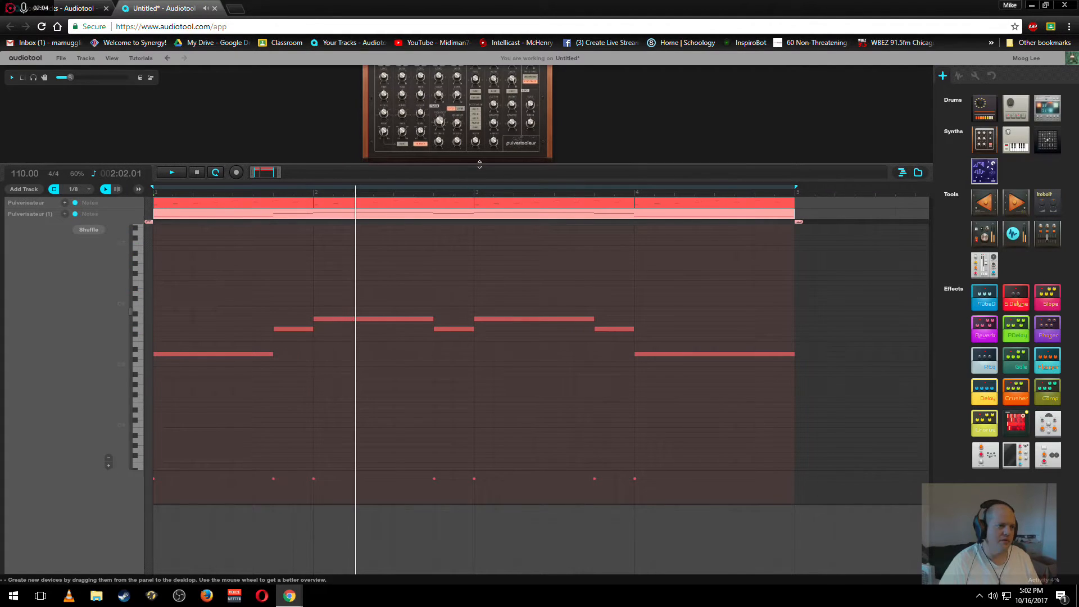
drag(481, 168, 481, 391)
scroll(433, 321, up, 3)
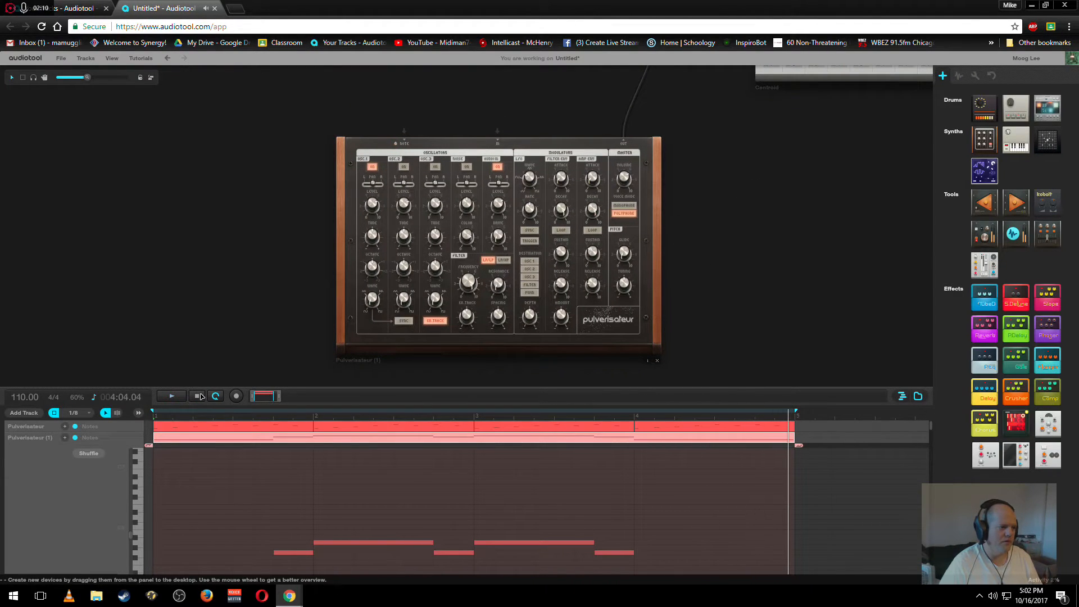
scroll(362, 351, up, 3)
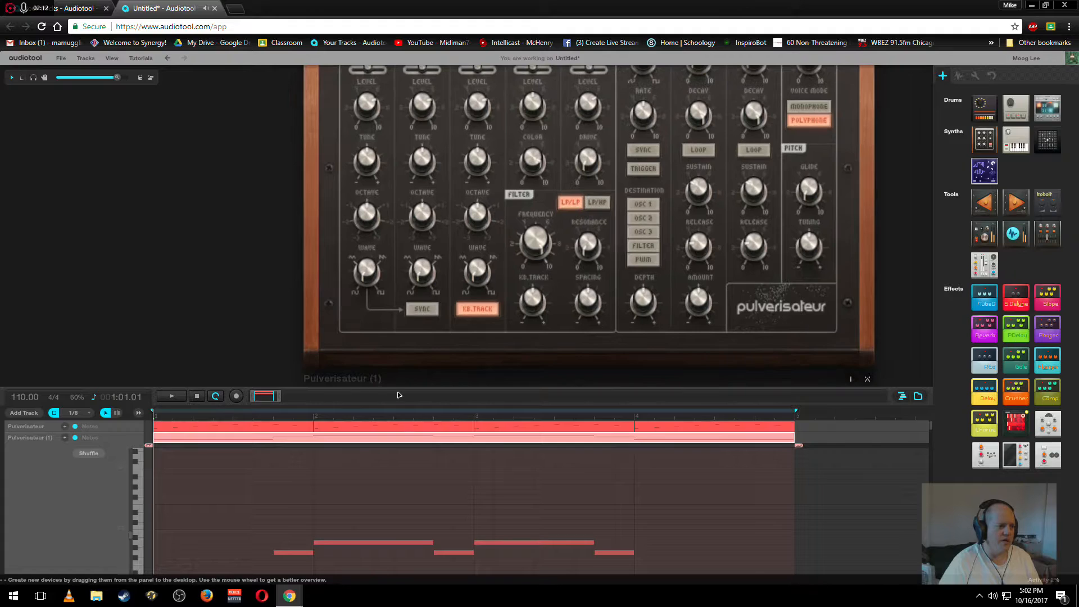
Set OSC 1's waveform to about 69%, turn OSC 2's waveform to a matching position and switch OSC 2 on
drag(254, 217, 236, 245)
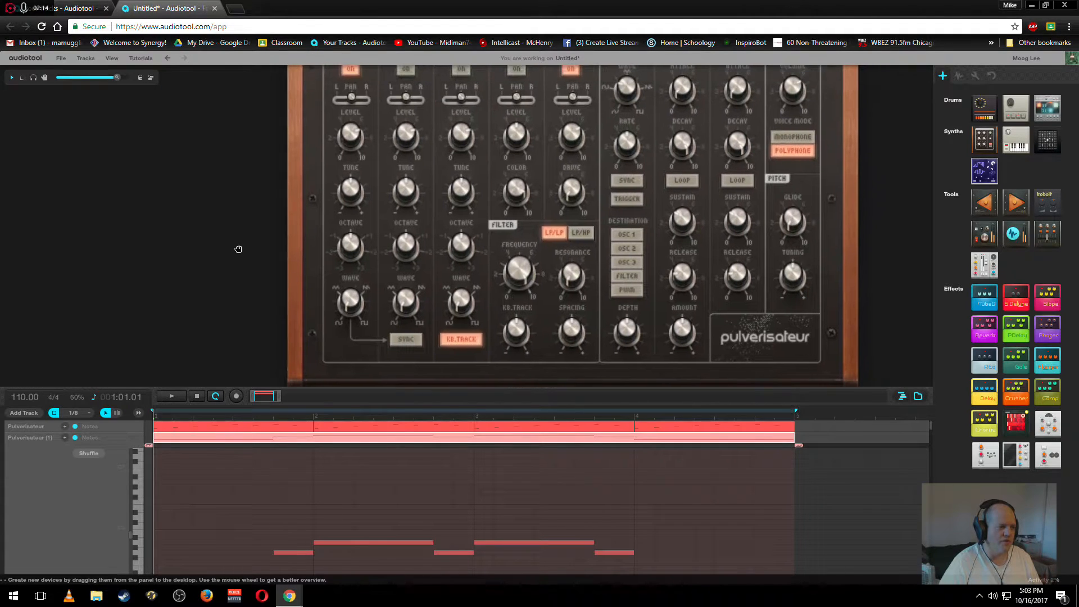
drag(350, 302, 374, 204)
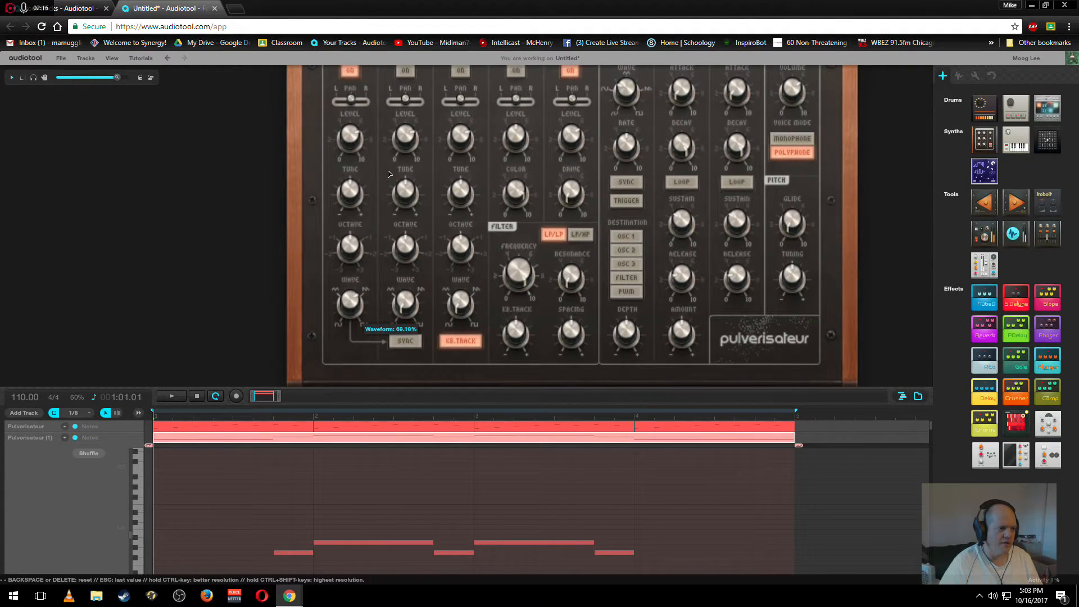
mouse_move(409, 312)
drag(405, 309, 433, 203)
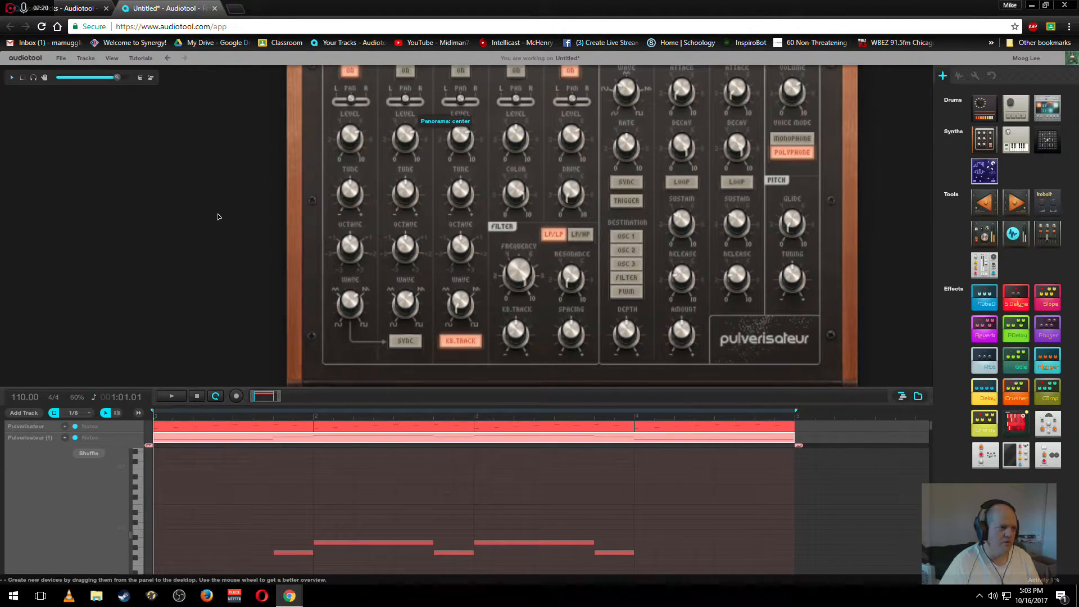
drag(211, 219, 202, 240)
click(395, 91)
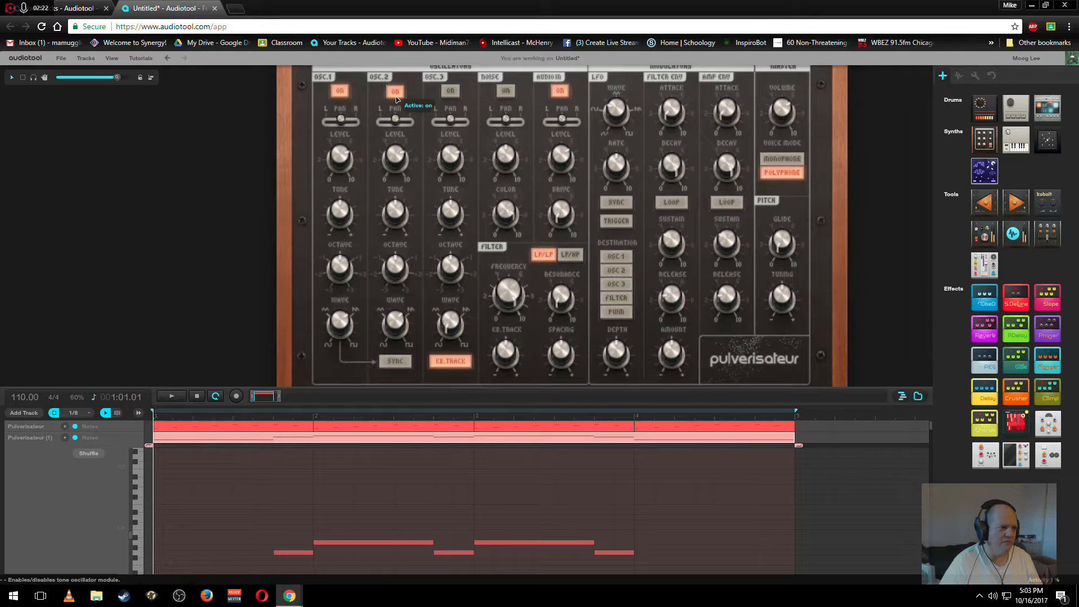
Play the loop and lower the second Pulverisateur's master volume
key(space)
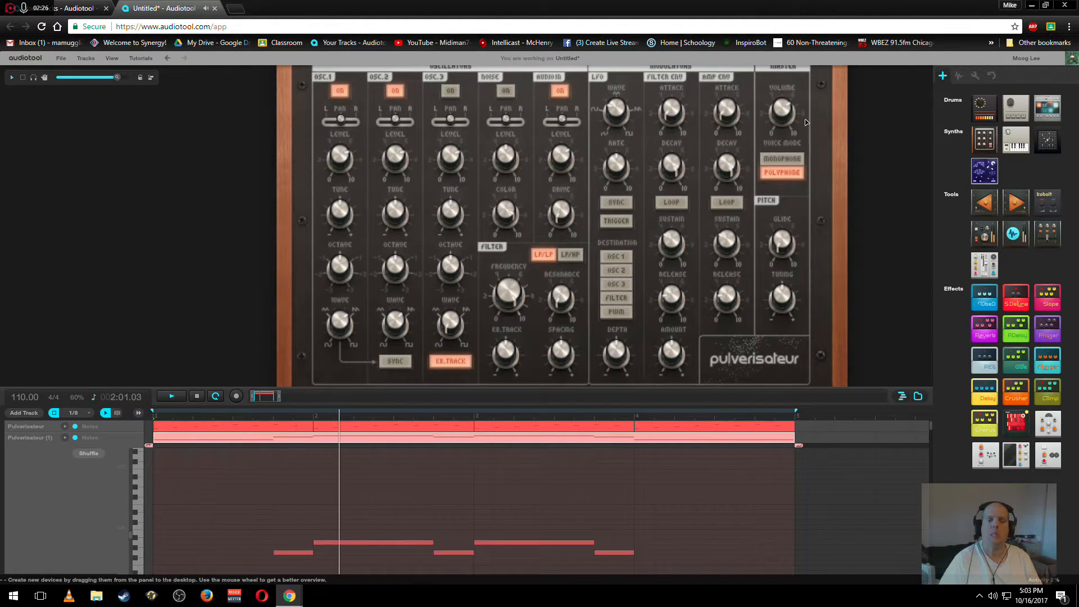
mouse_move(785, 112)
drag(785, 112, 791, 167)
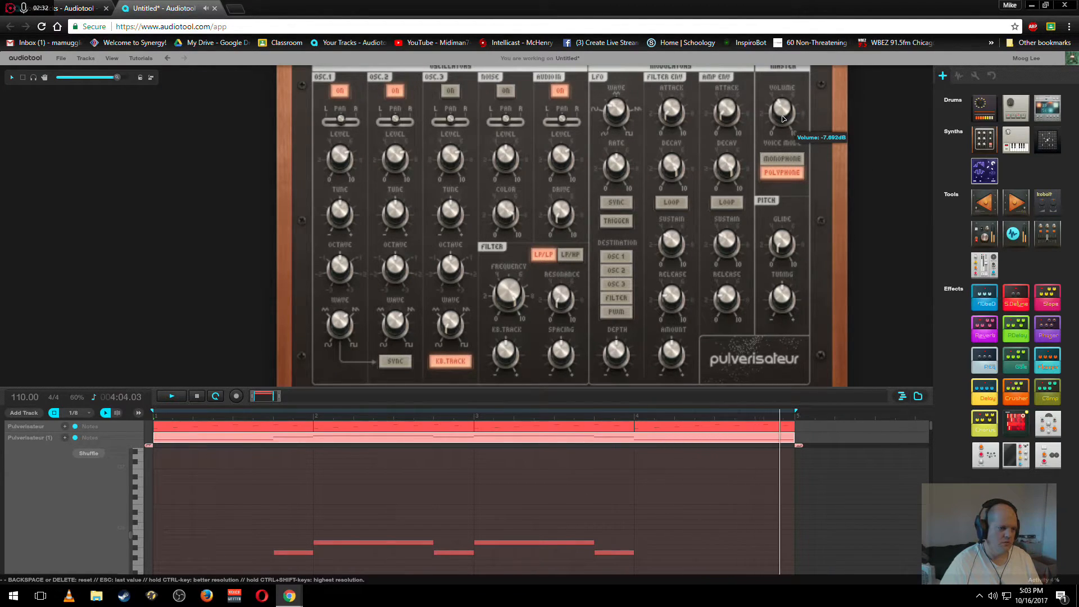
drag(780, 110, 789, 126)
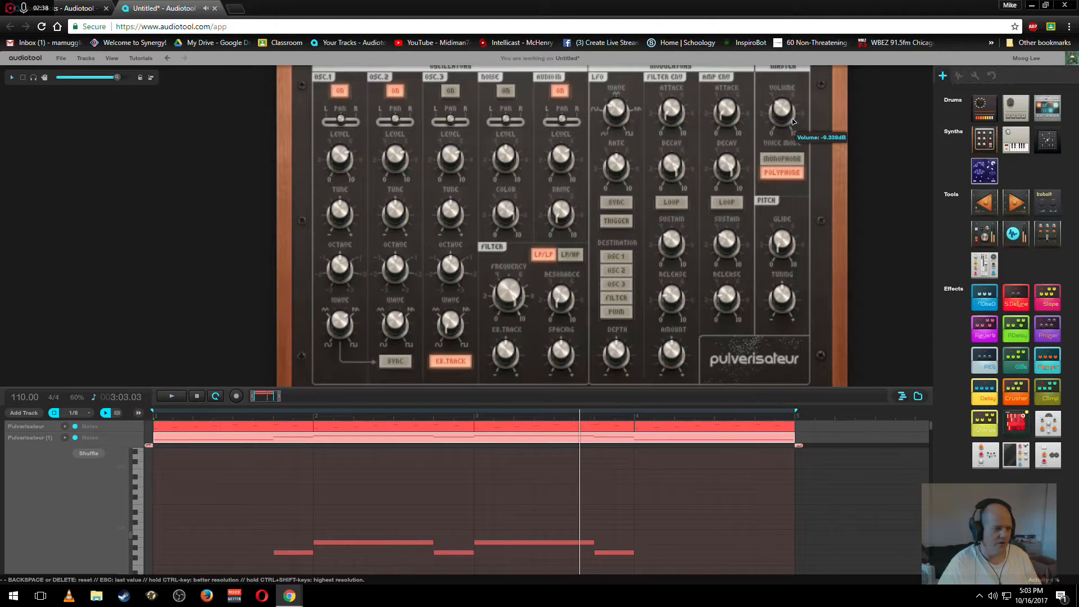
Set the filter frequency to about 59% and the filter's keyboard tracking to about 25.6% by ear
mouse_move(529, 315)
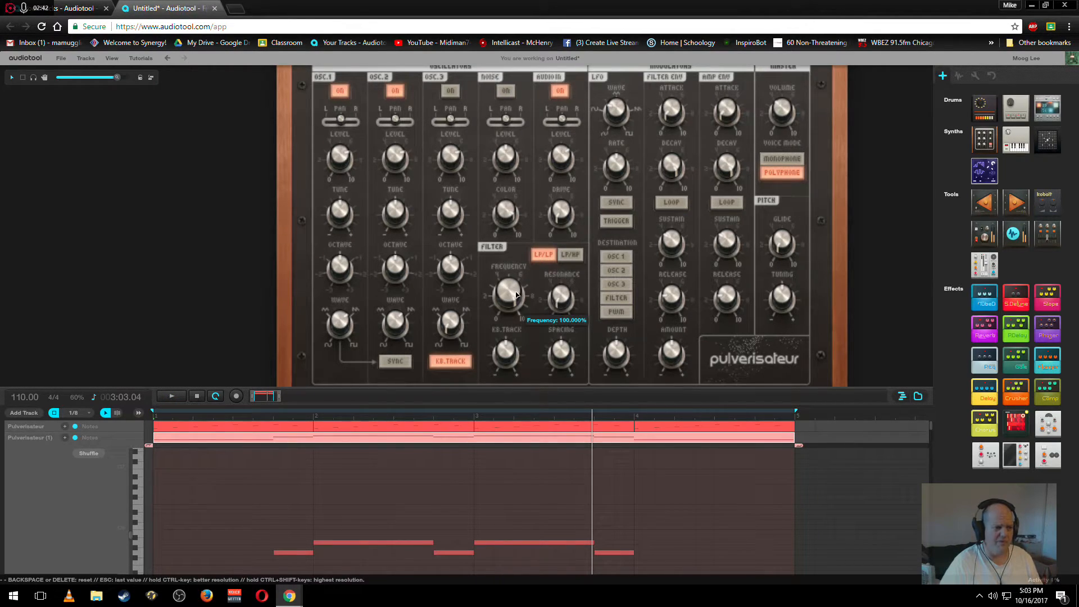
drag(508, 297, 514, 371)
mouse_move(510, 293)
mouse_down()
mouse_move(520, 273)
mouse_move(518, 299)
mouse_up()
mouse_move(783, 116)
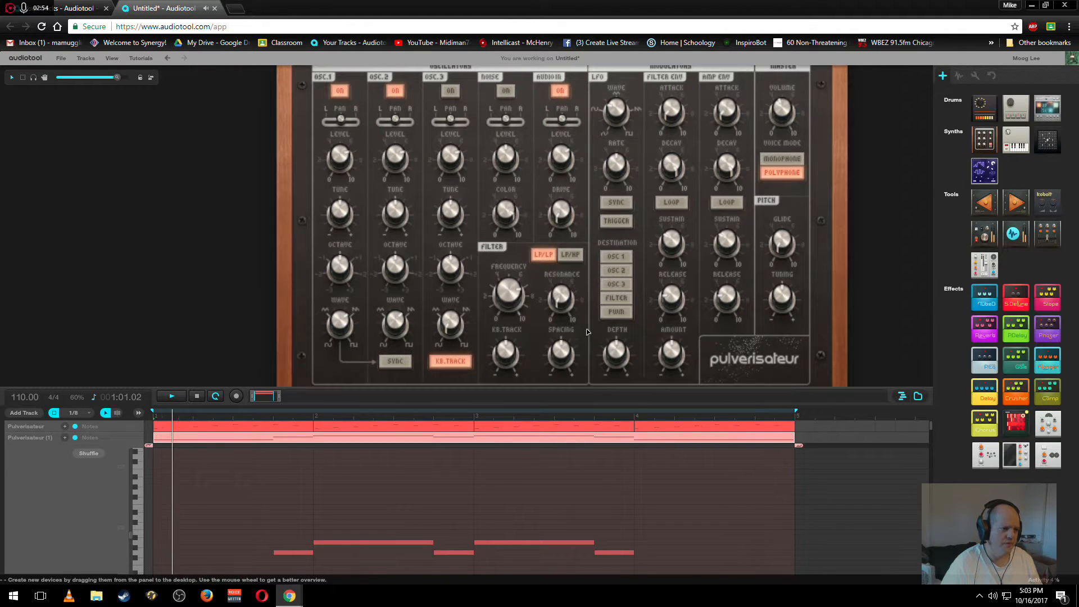
mouse_move(513, 354)
drag(513, 354, 525, 346)
mouse_move(512, 308)
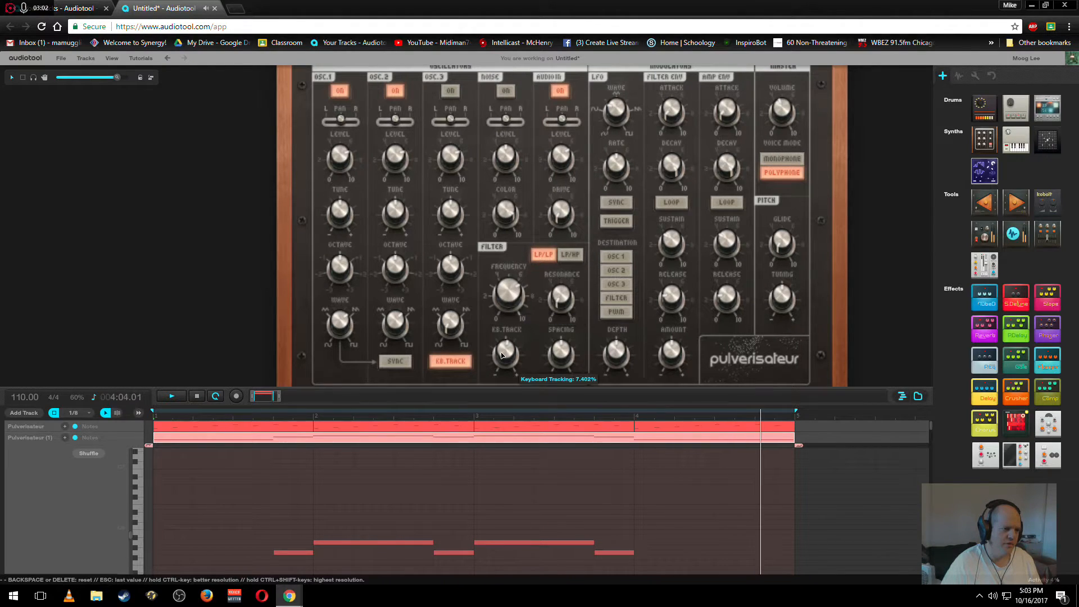
drag(506, 293, 507, 296)
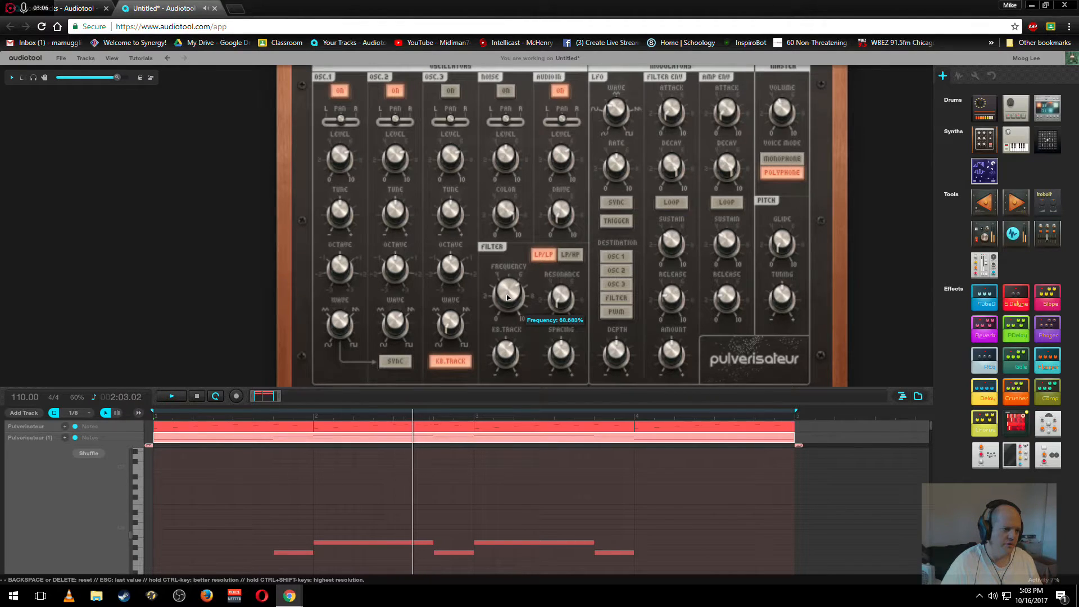
drag(504, 349, 512, 340)
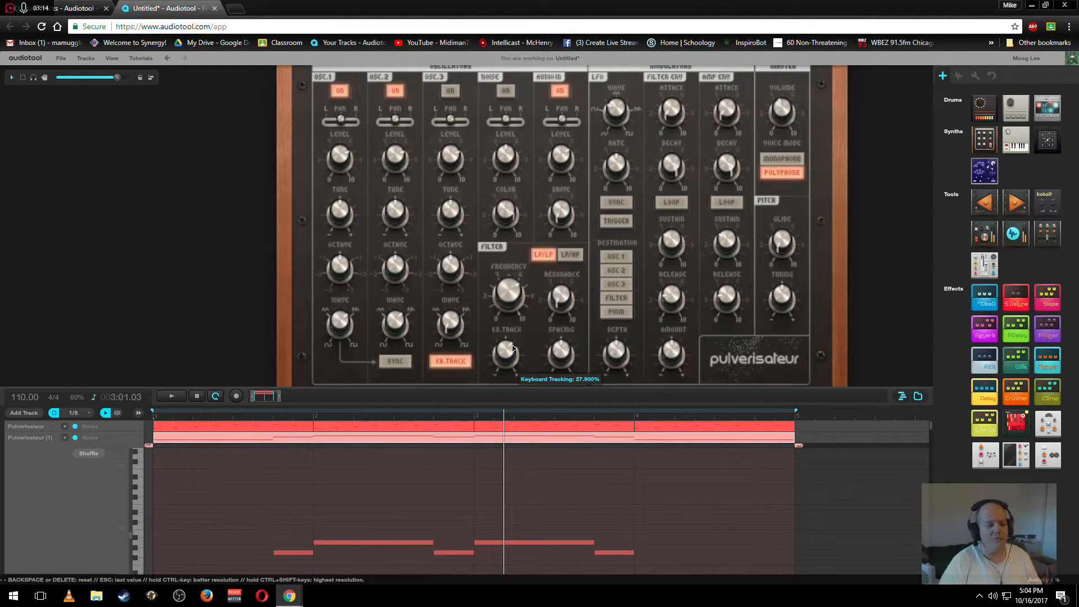
mouse_move(509, 355)
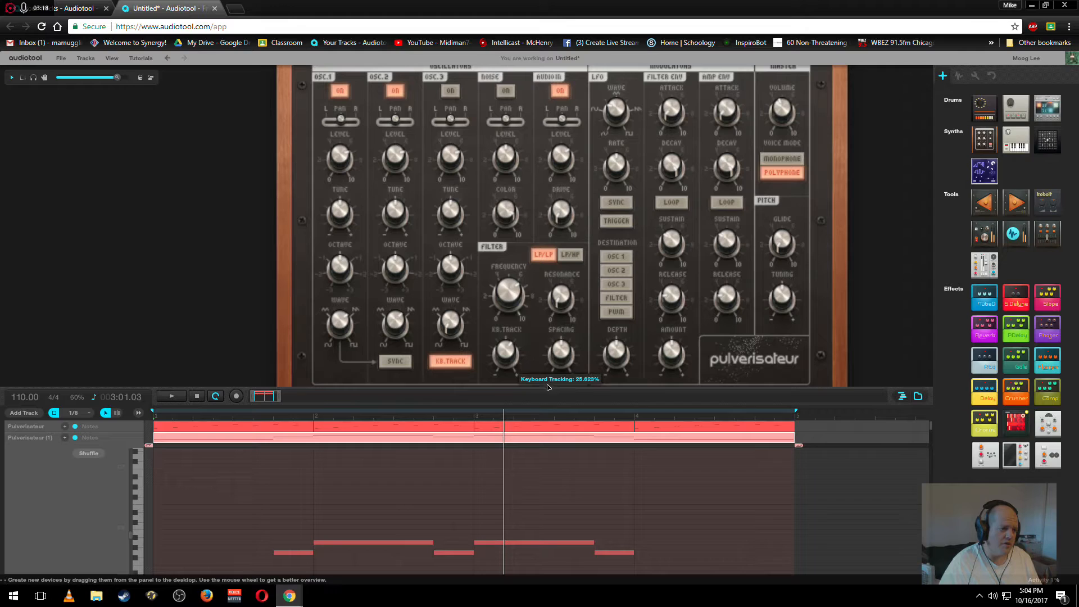
Bring the whole synth panel into view, switch OSC 3 on and raise its waveform to match the other two oscillators
drag(537, 388, 537, 451)
drag(878, 358, 822, 358)
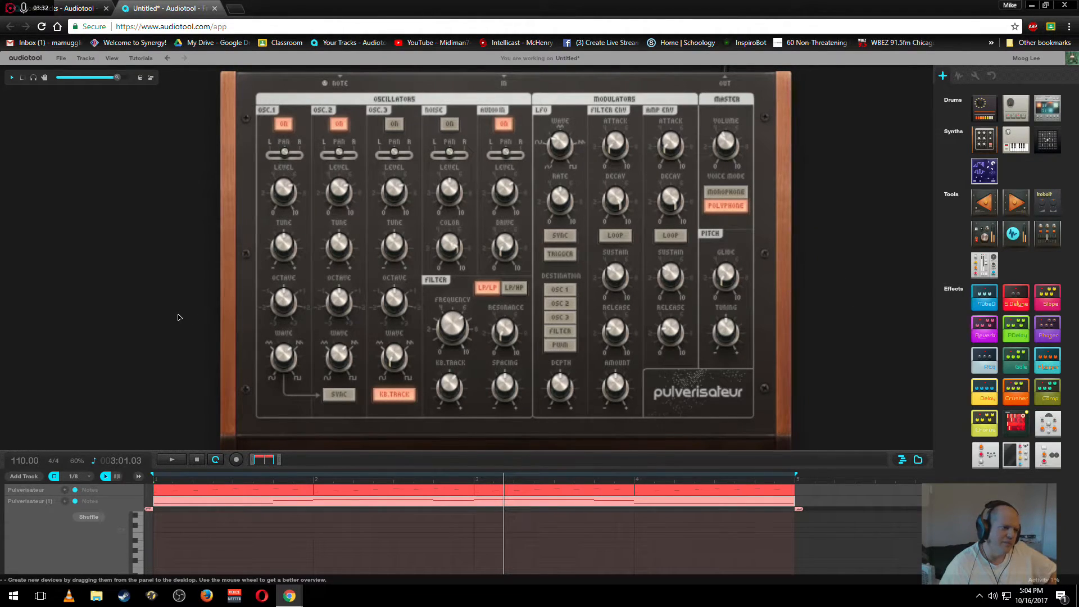
click(394, 124)
drag(394, 354, 430, 234)
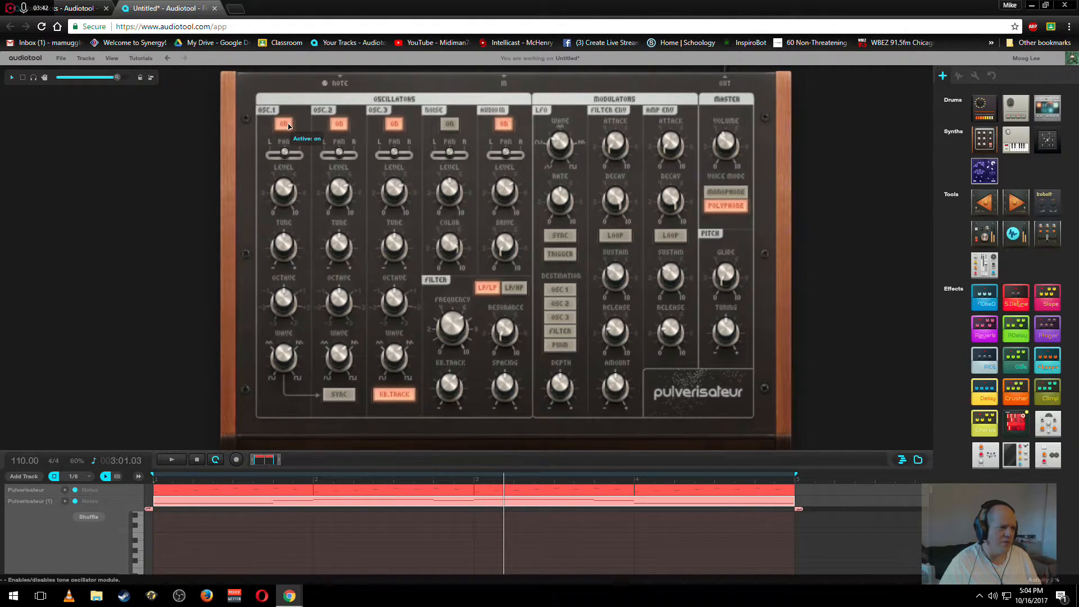
Detune OSC 2 to -5 cents and OSC 3 to 5 cents
double_click(337, 247)
text(-5)
key(Return)
double_click(396, 248)
text(5)
key(Return)
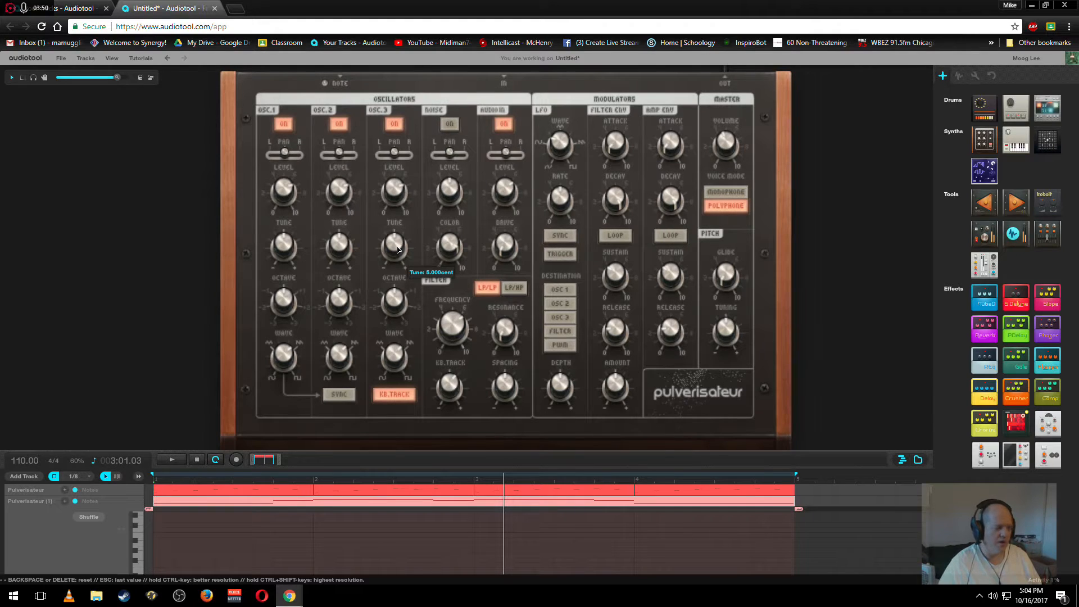
Listen to the detuned oscillators and set OSC 3's tune to 6 cents
key(space)
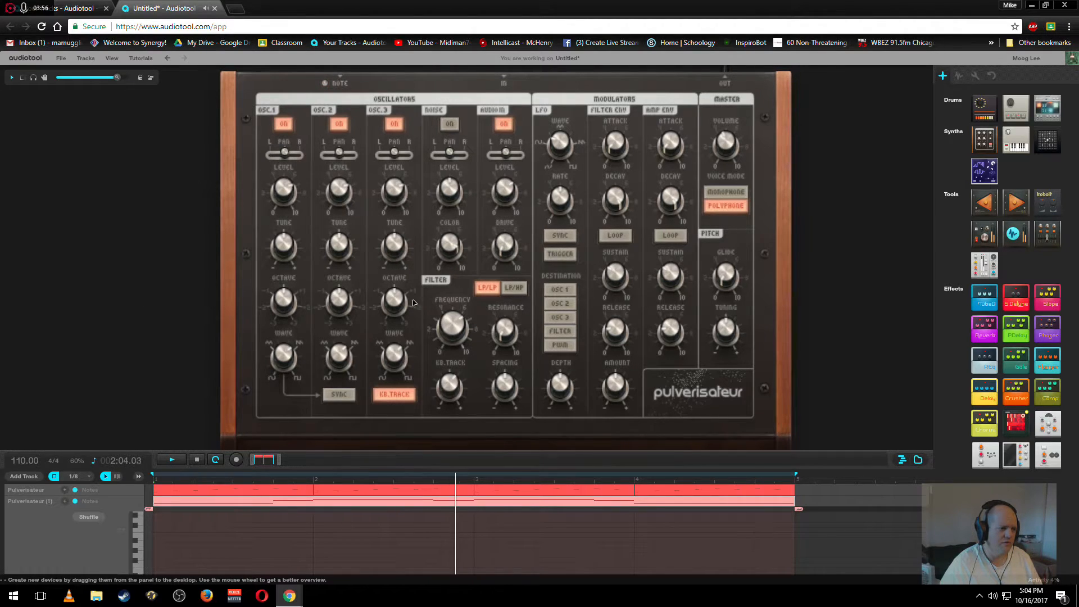
mouse_move(397, 245)
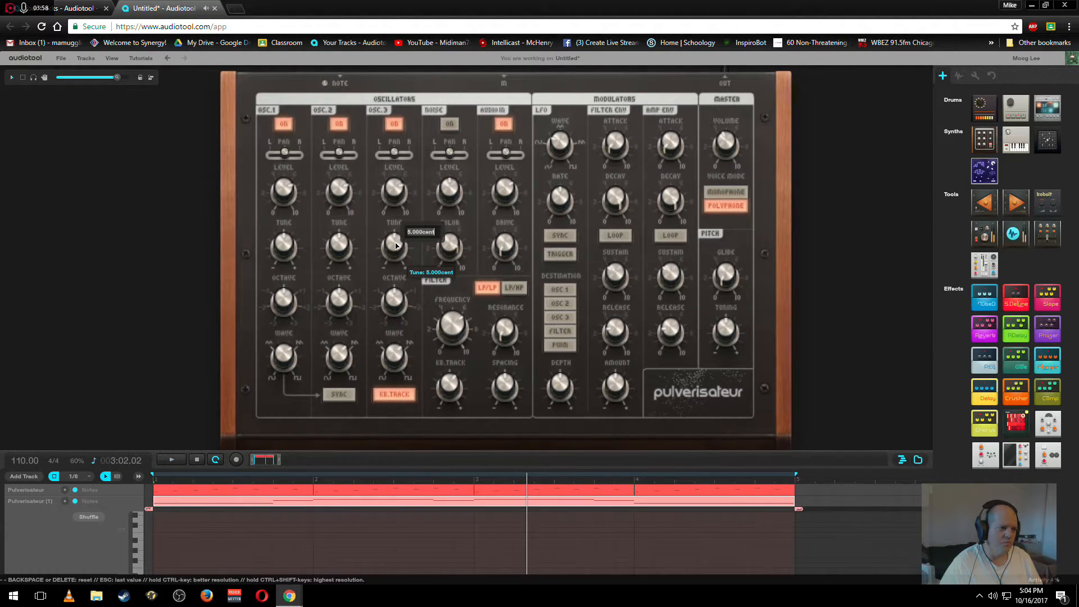
text(6)
key(Return)
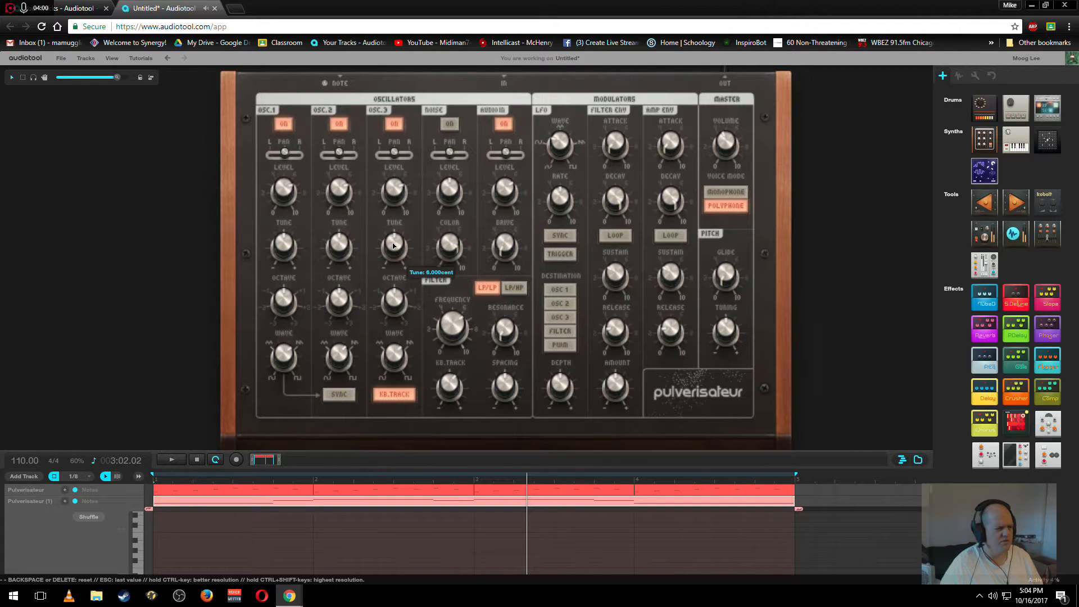
Audition the loop again and switch the synth's voice mode to Monophone
key(space)
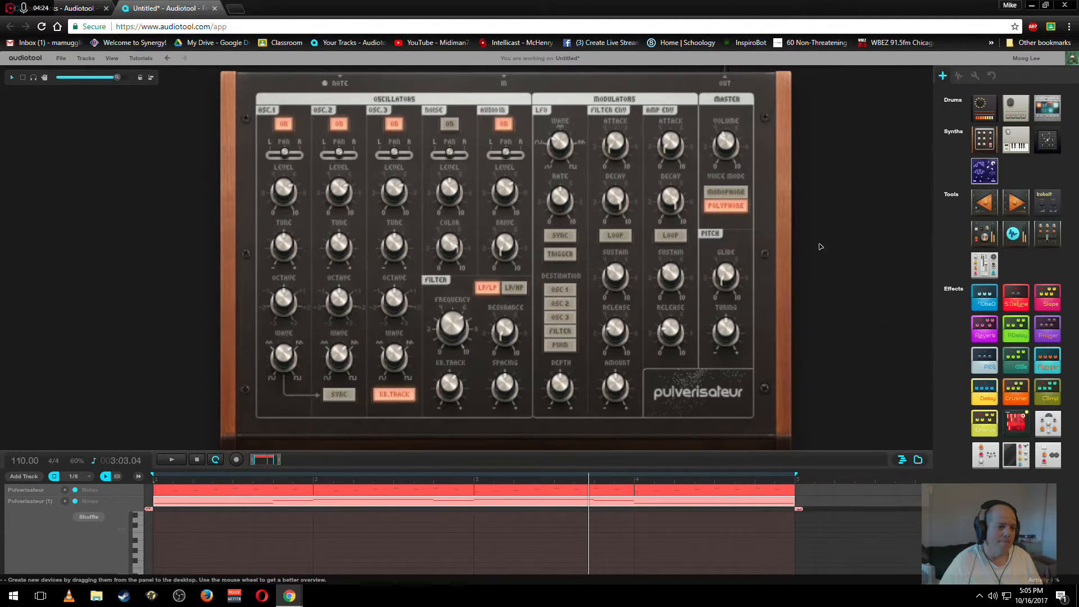
click(726, 192)
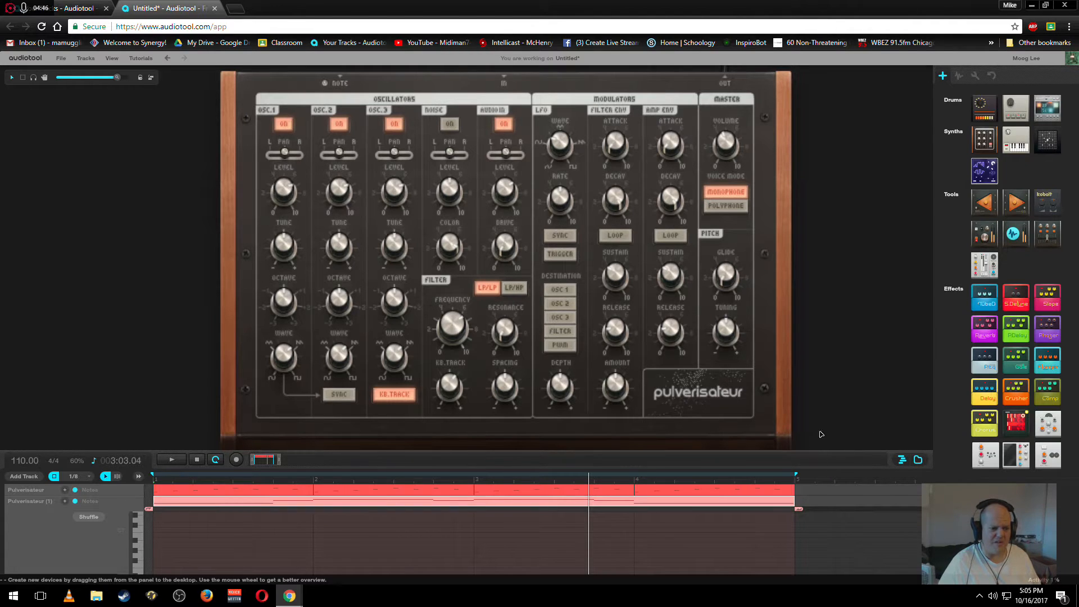
Play the loop and set the amp envelope's attack to about 32.5 ms on the synth
drag(823, 428, 716, 403)
drag(758, 334, 796, 346)
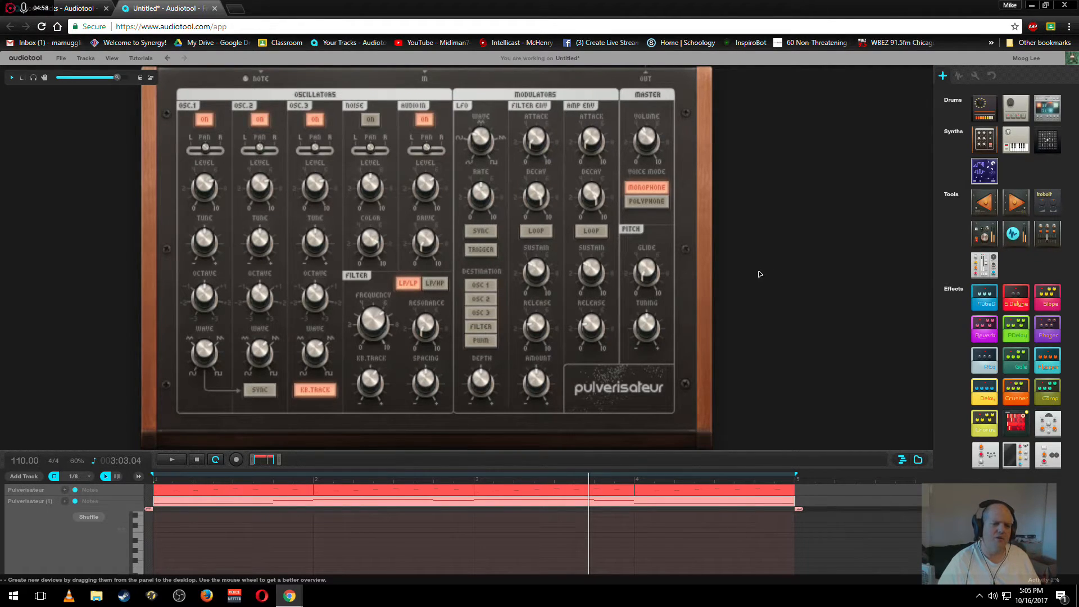
key(space)
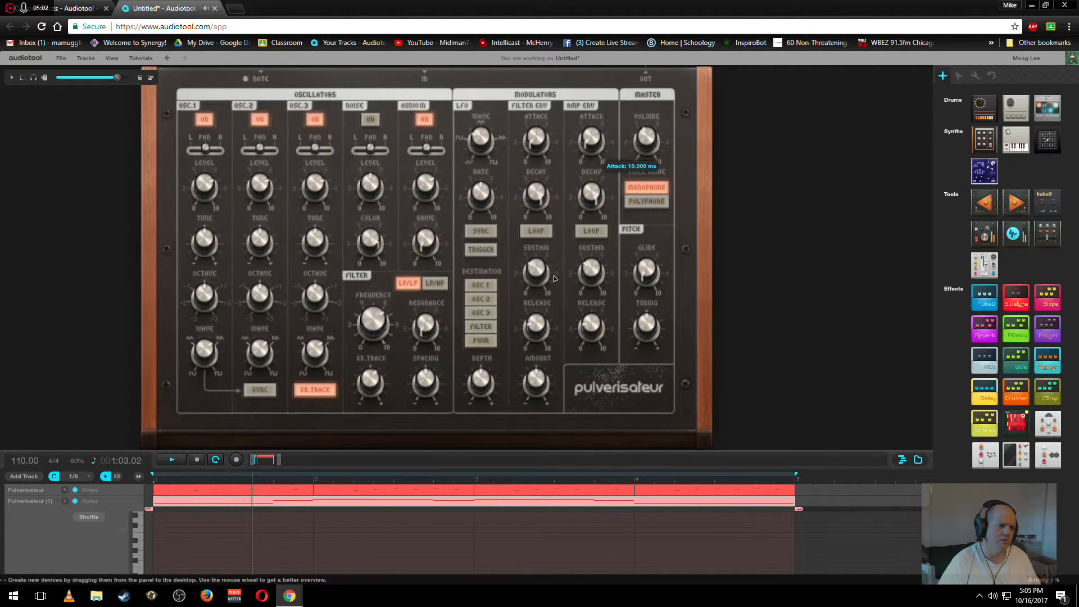
mouse_move(596, 136)
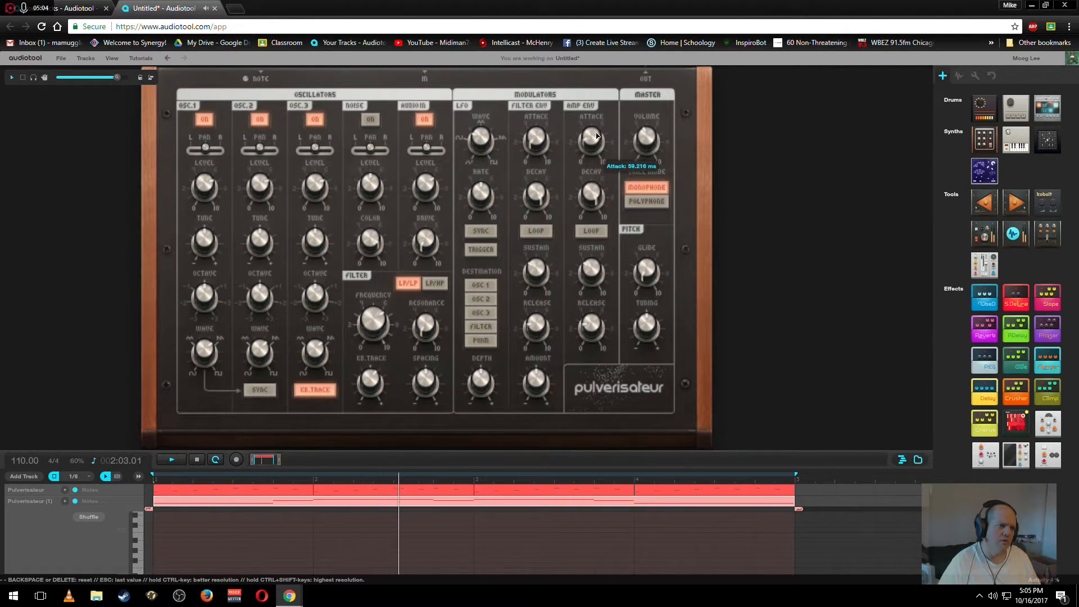
drag(597, 135, 601, 141)
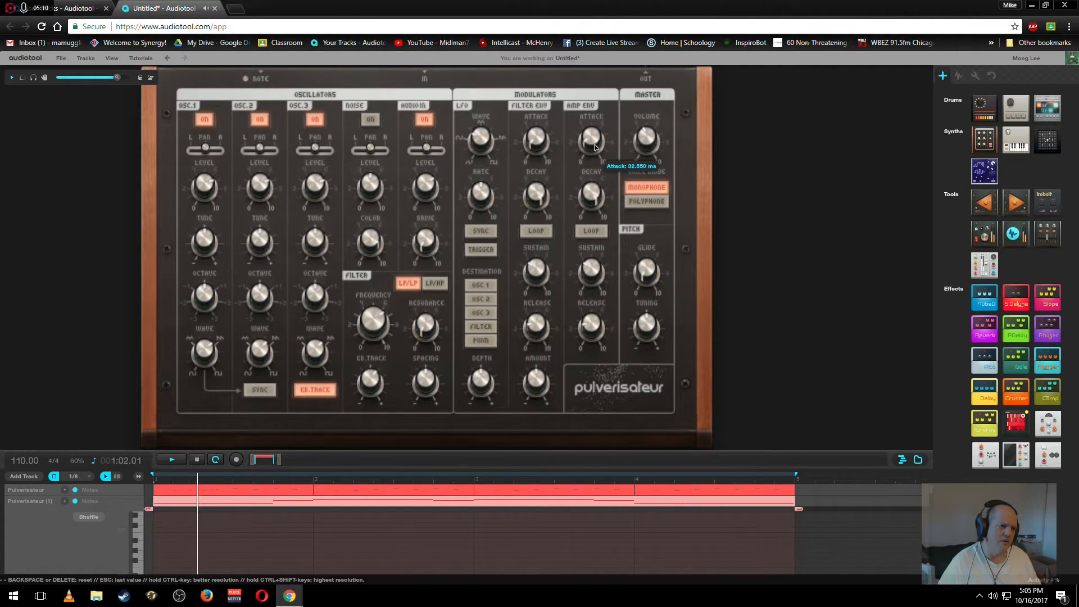
mouse_move(596, 322)
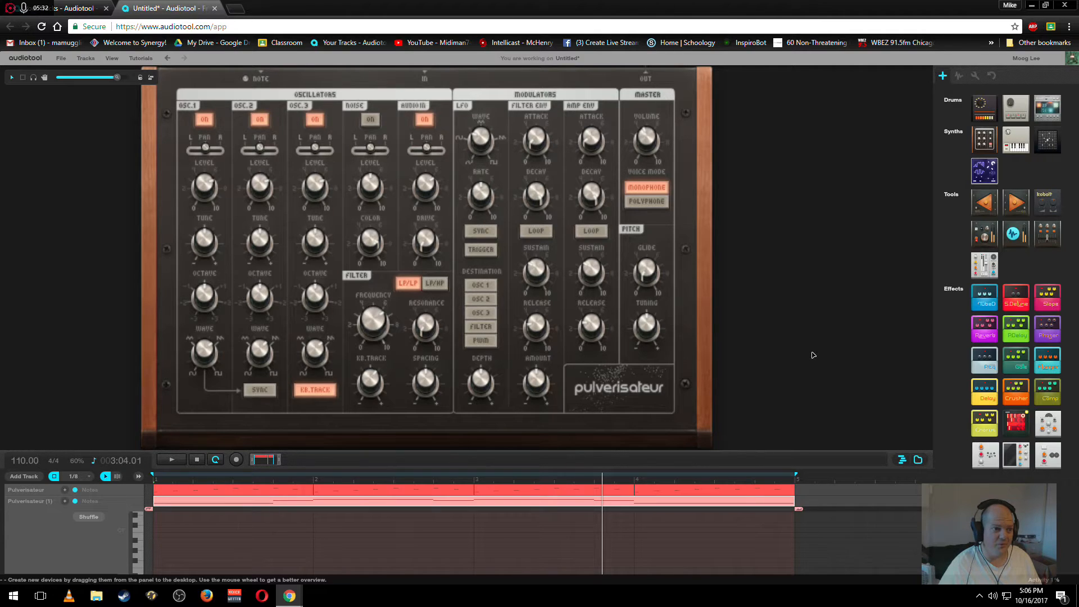
Enlarge the note editor and shorten the first bar's G-5 note to an eighth starting at position 1.3.2.0
drag(787, 453, 783, 208)
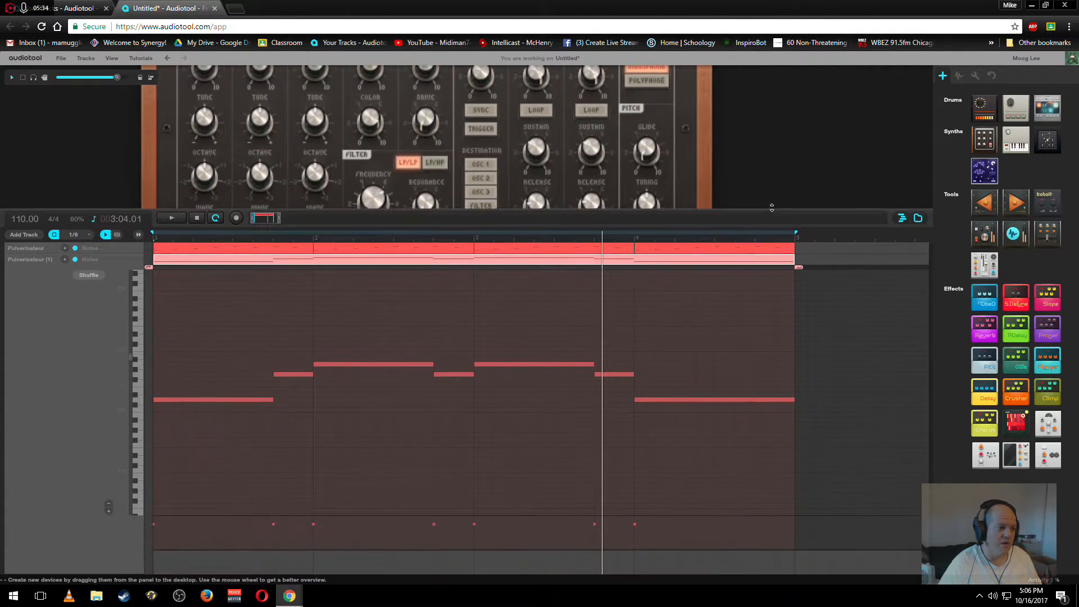
click(456, 371)
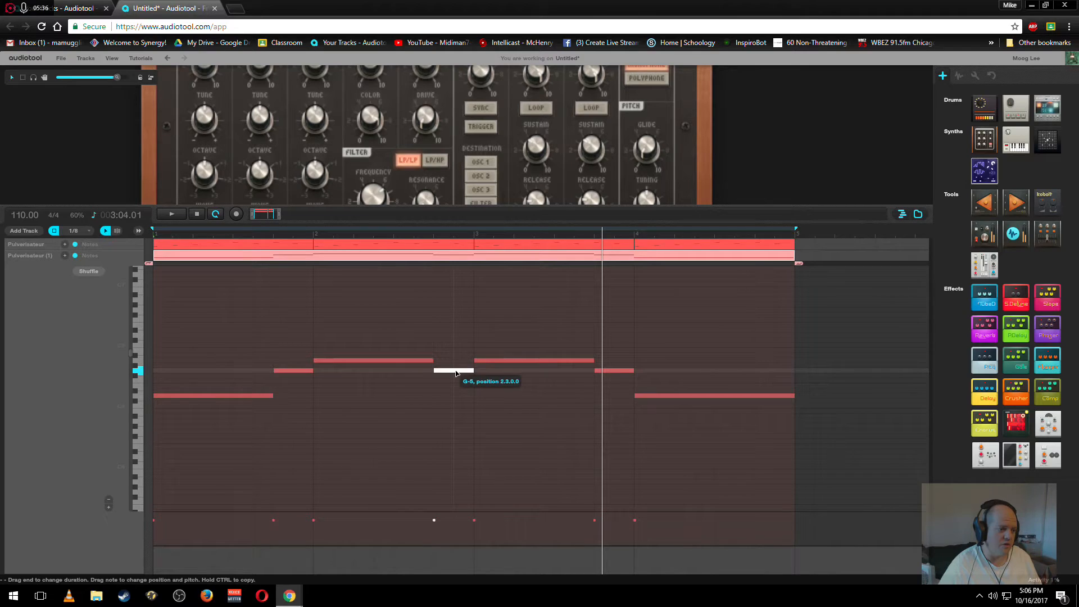
click(615, 371)
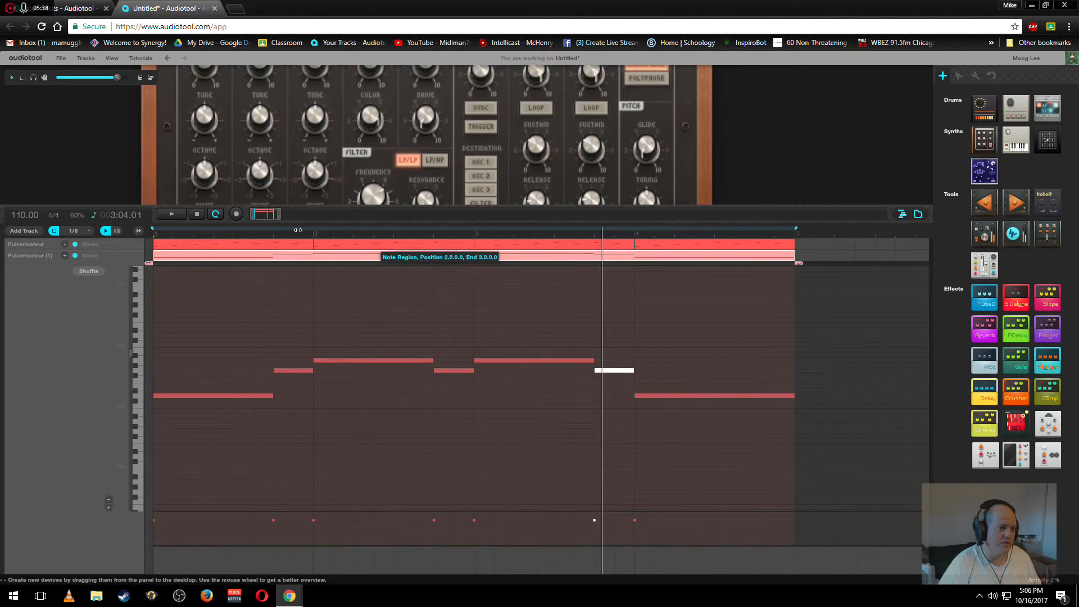
scroll(266, 214, up, 2)
scroll(266, 214, up, 1)
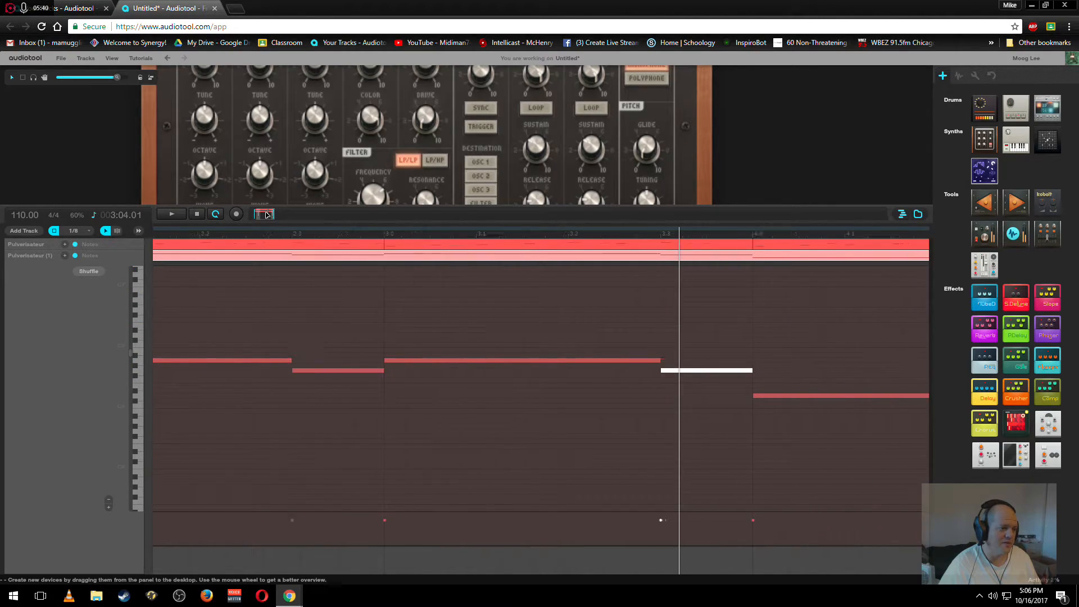
scroll(266, 215, down, 2)
click(292, 371)
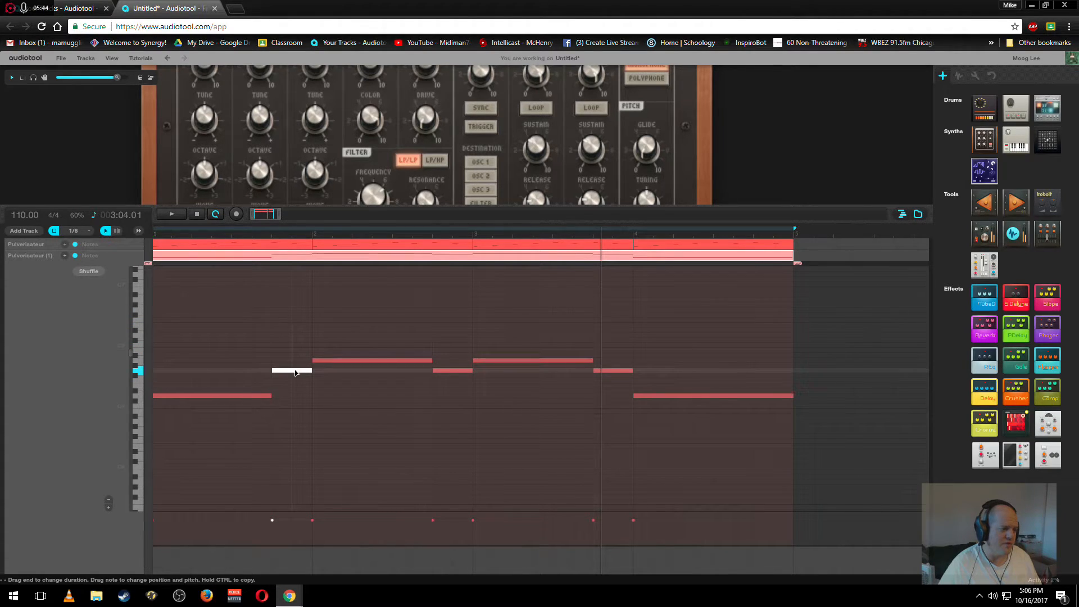
scroll(267, 218, up, 1)
scroll(266, 218, up, 2)
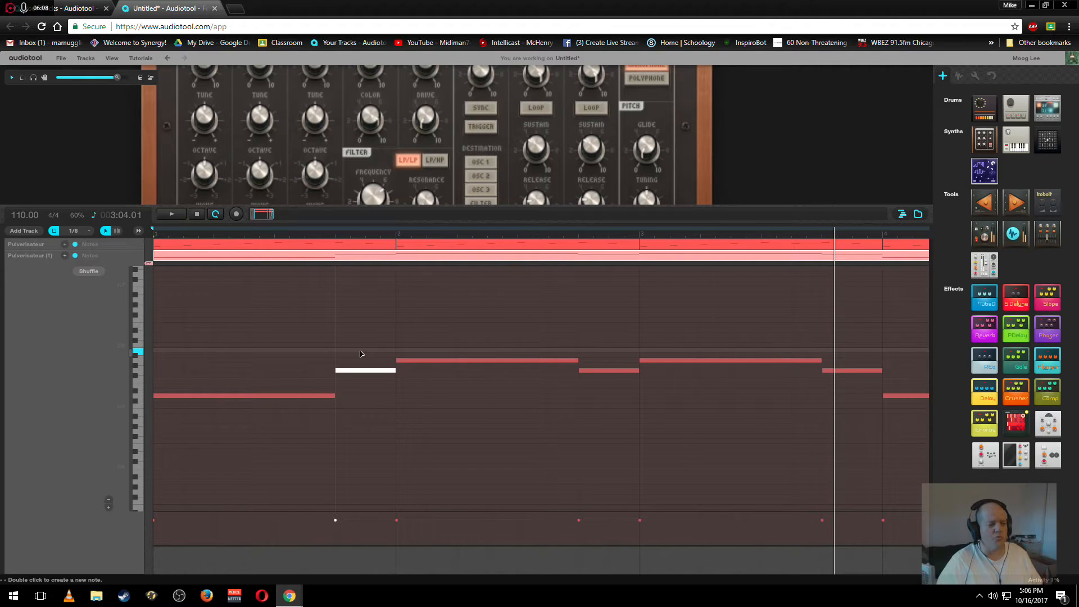
click(87, 231)
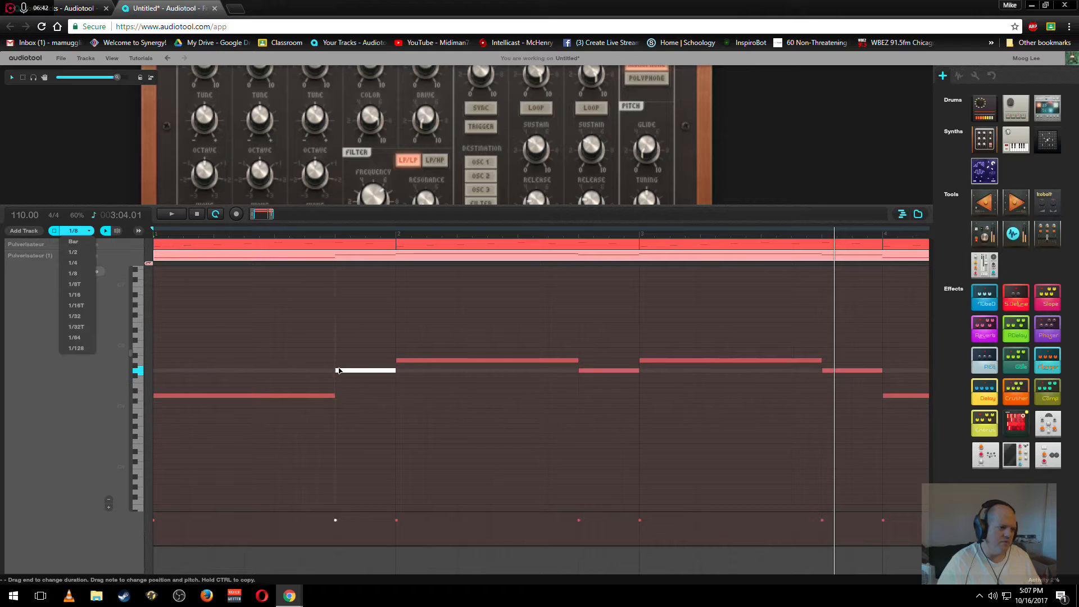
click(394, 370)
mouse_move(394, 370)
mouse_down()
mouse_move(343, 369)
mouse_move(374, 371)
mouse_up()
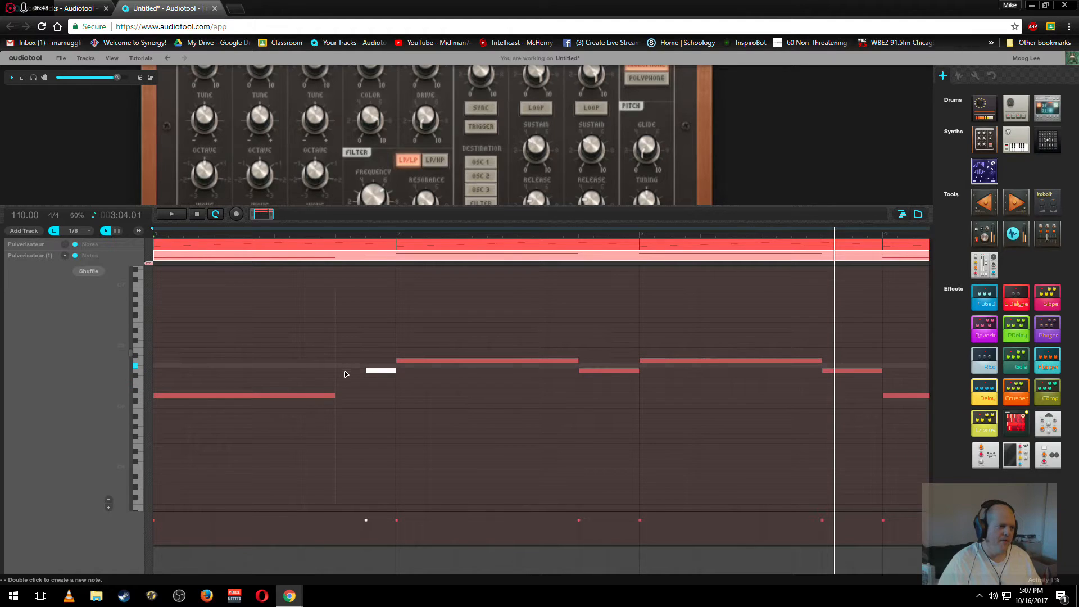
Set snapping to 1/16T and fill the gap before the first bar's G-5 note with short C-6, G-5 and C-6 notes
drag(256, 219, 258, 211)
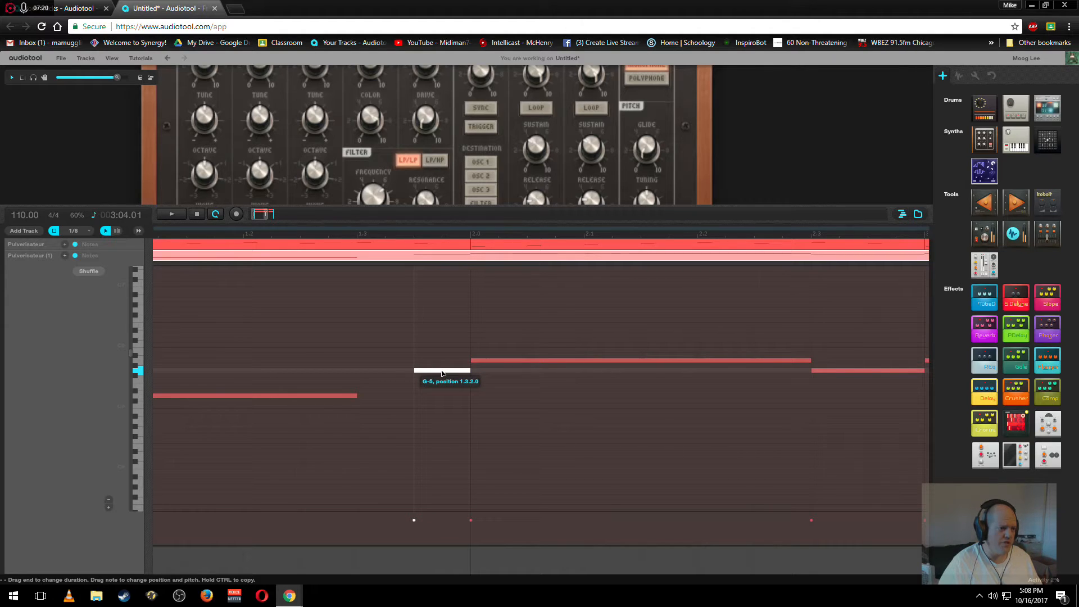
click(258, 218)
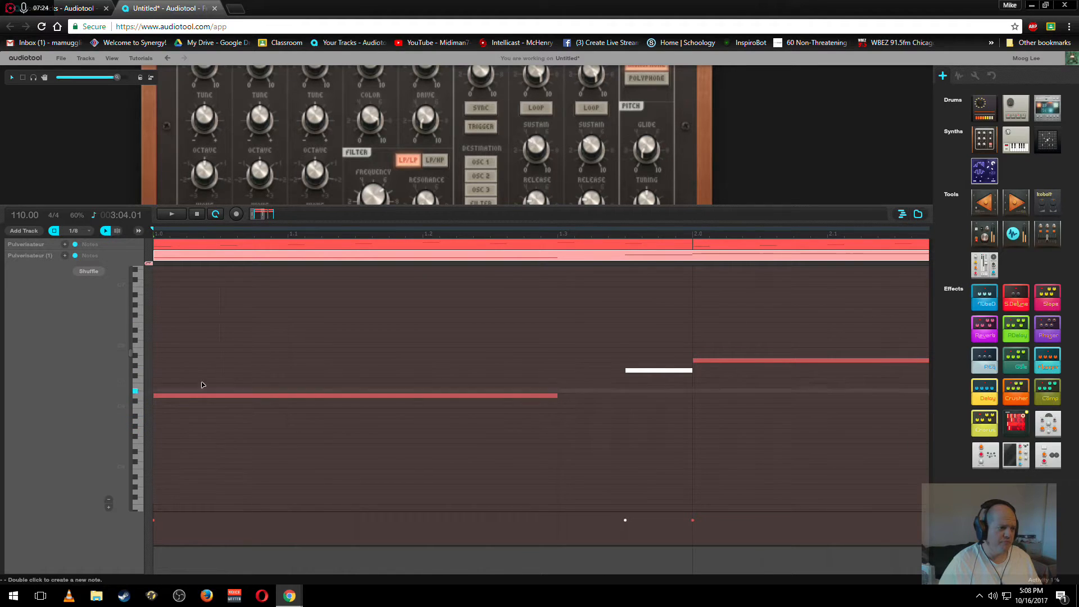
click(253, 397)
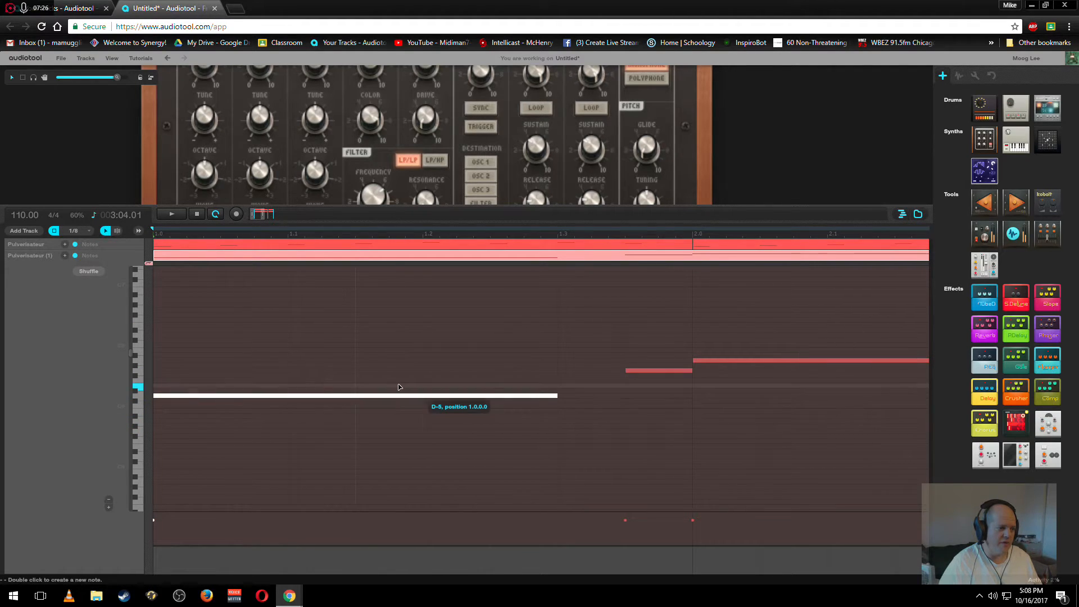
click(659, 370)
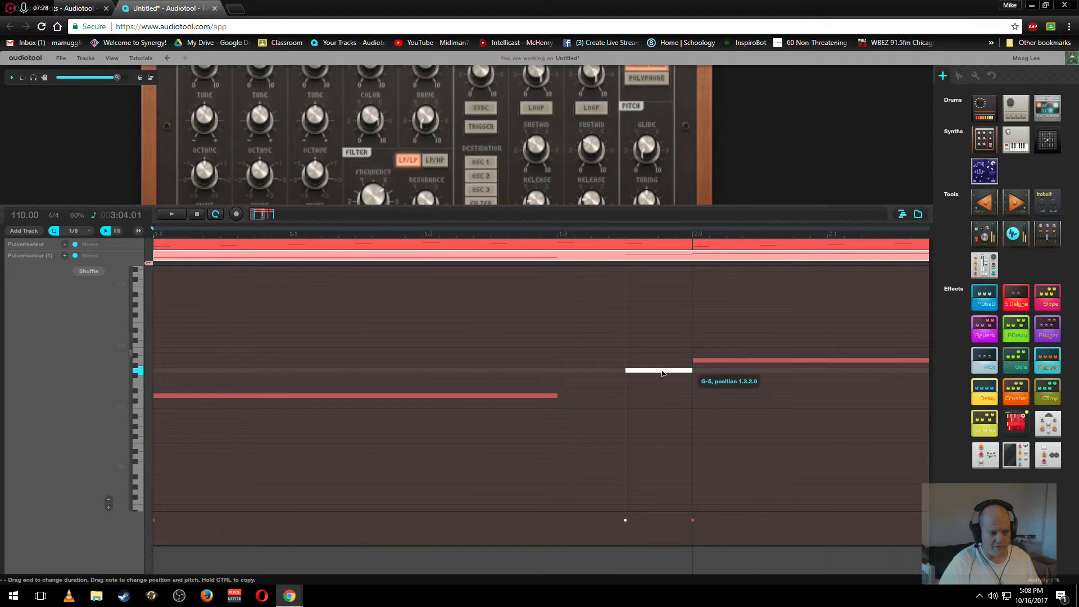
scroll(260, 219, down, 1)
scroll(260, 219, down, 1)
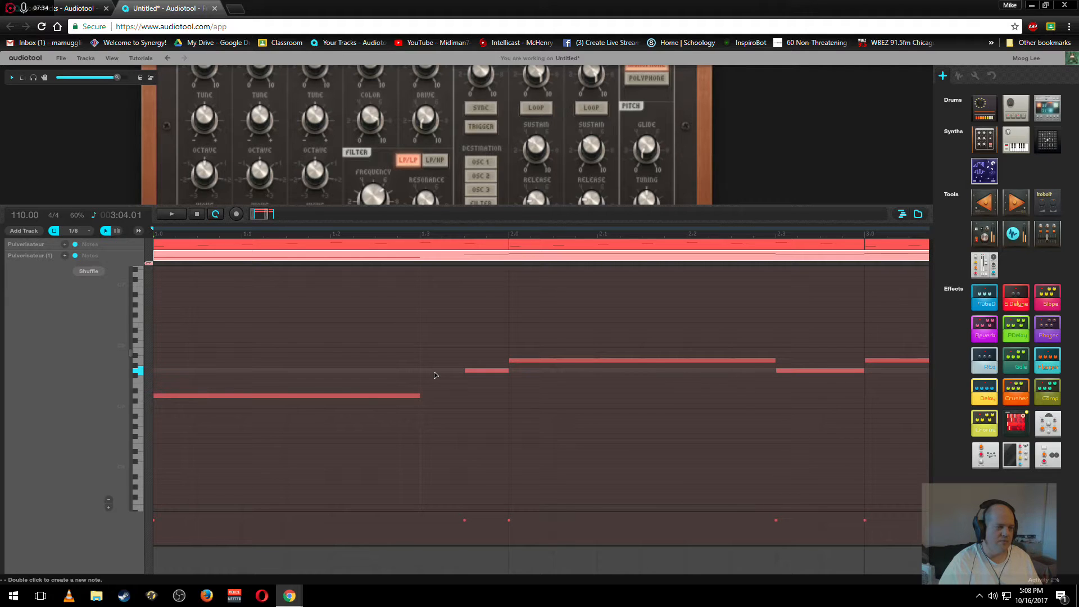
click(73, 230)
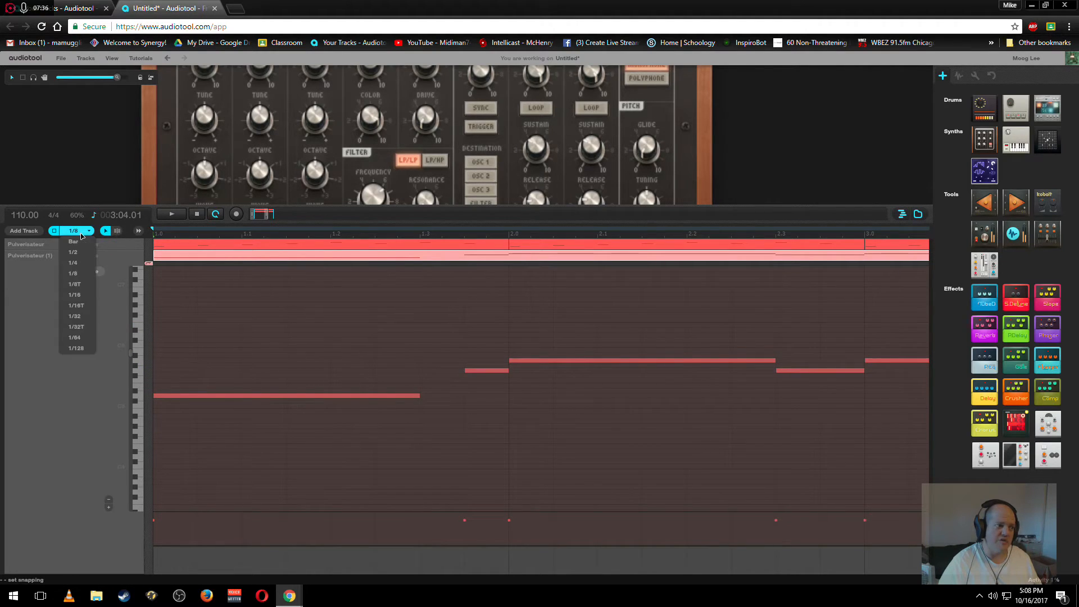
click(79, 306)
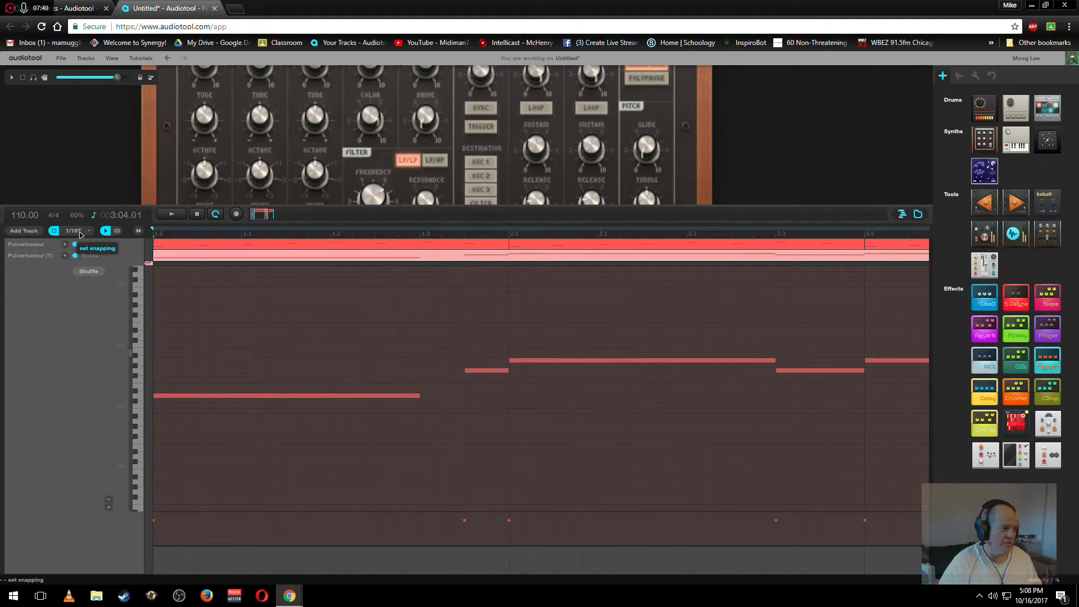
key(super)
click(122, 112)
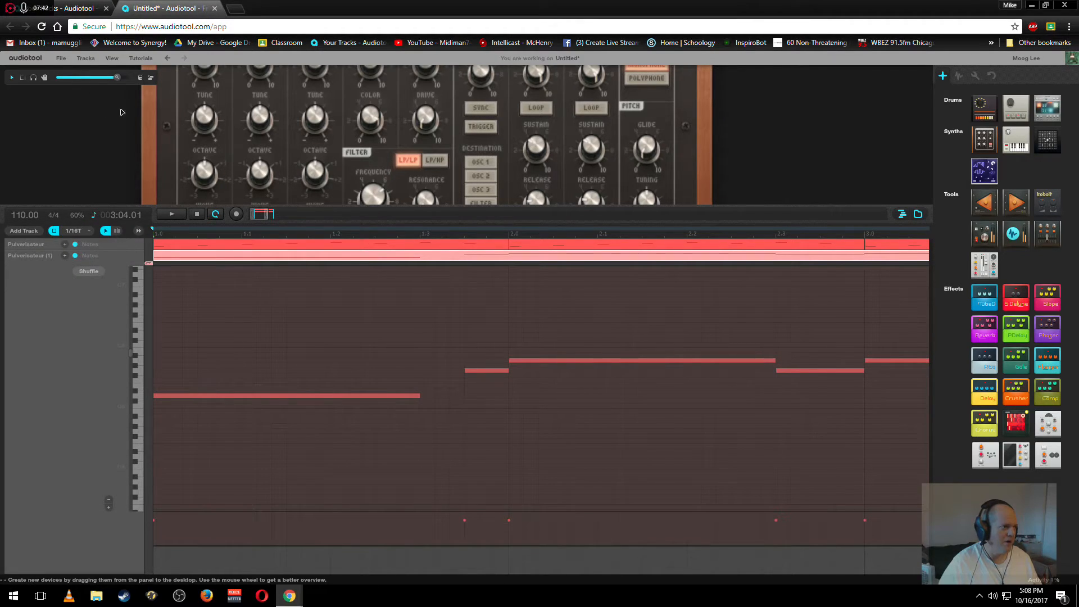
key(ctrl)
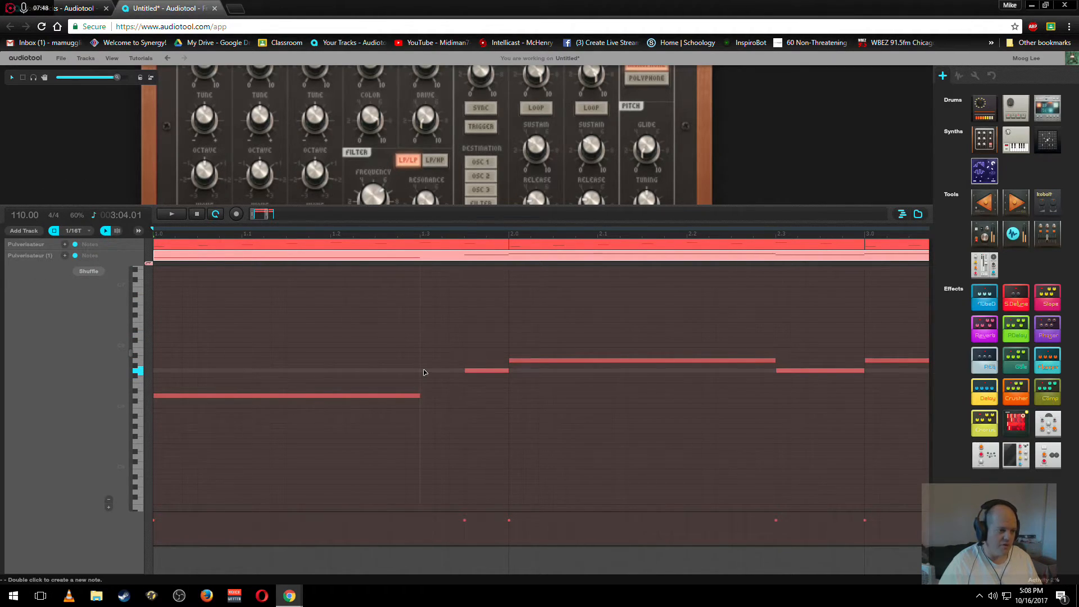
double_click(427, 345)
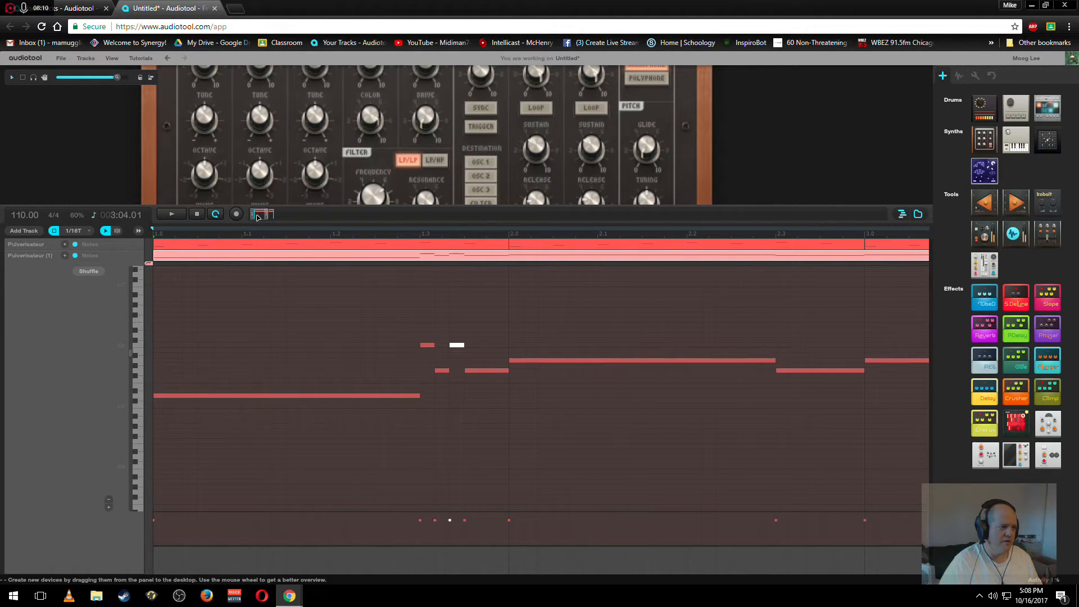
Replace bar 2's last G-5 note with a copy of the four-note figure that ends bar 1
drag(267, 217, 273, 217)
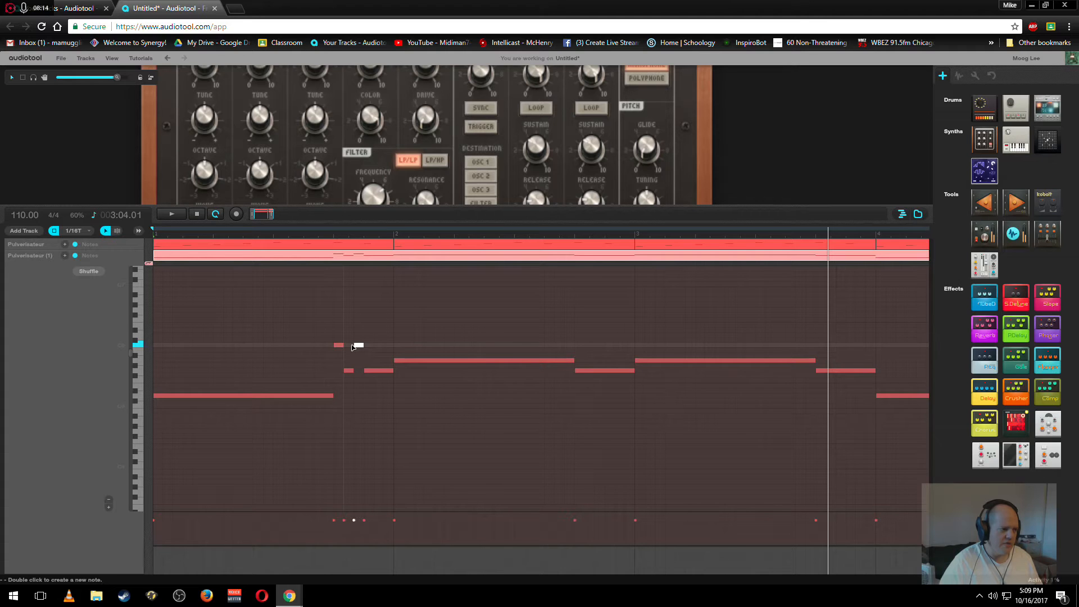
click(594, 371)
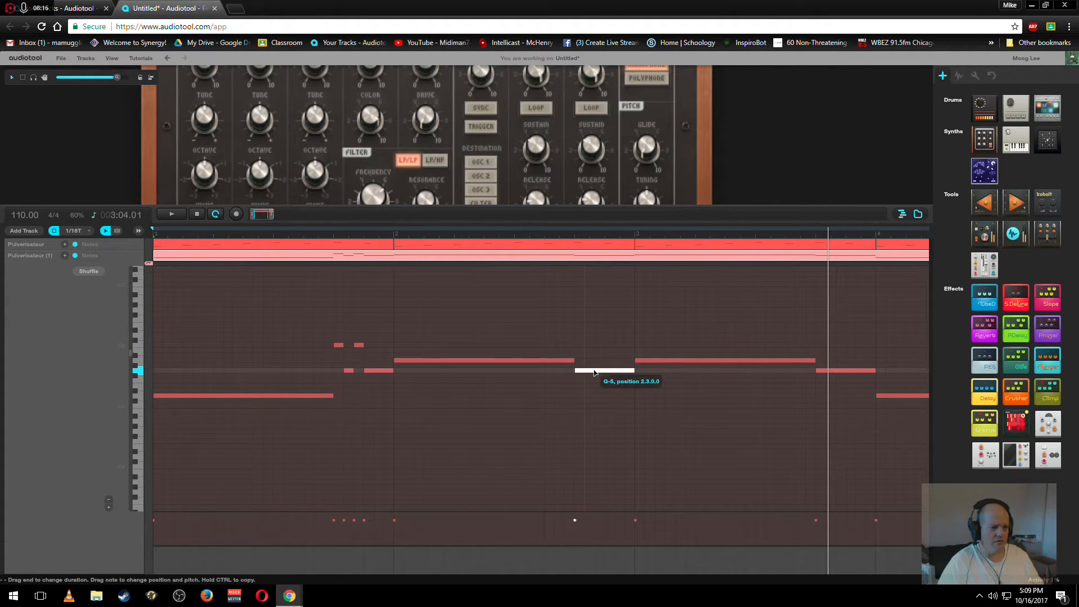
key(Delete)
drag(332, 321, 615, 372)
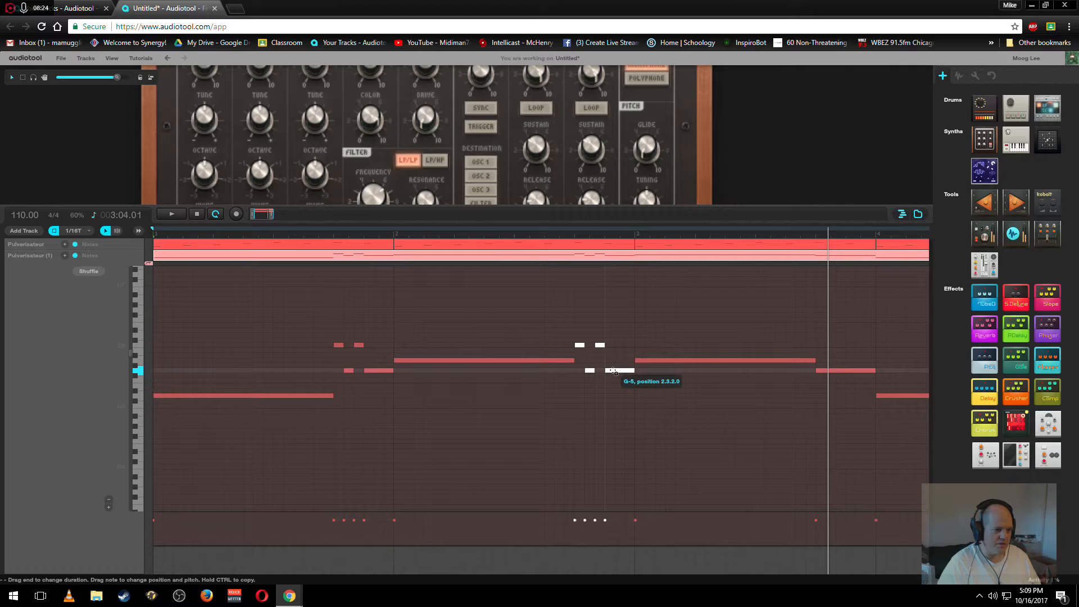
ctrl+drag(613, 371, 613, 371)
Delete bar 3's last G-5 note and copy the four-note figure from bar 2 into its place
click(843, 370)
key(Delete)
drag(619, 405, 580, 331)
ctrl+drag(610, 372, 849, 370)
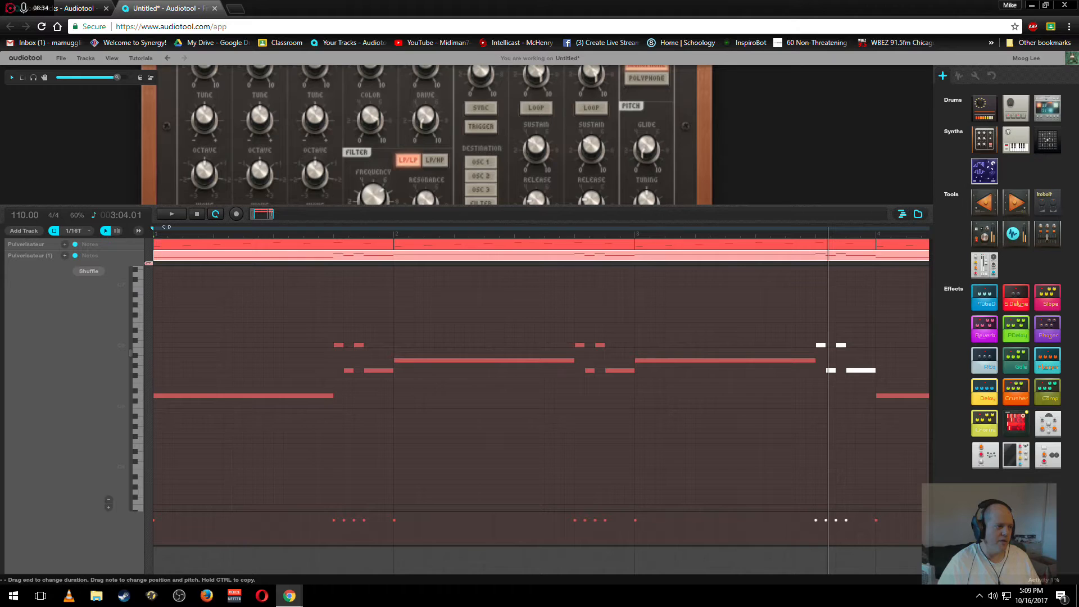
Audition the bass line with its new figures and adjust the synth's glide while the loop plays
click(170, 215)
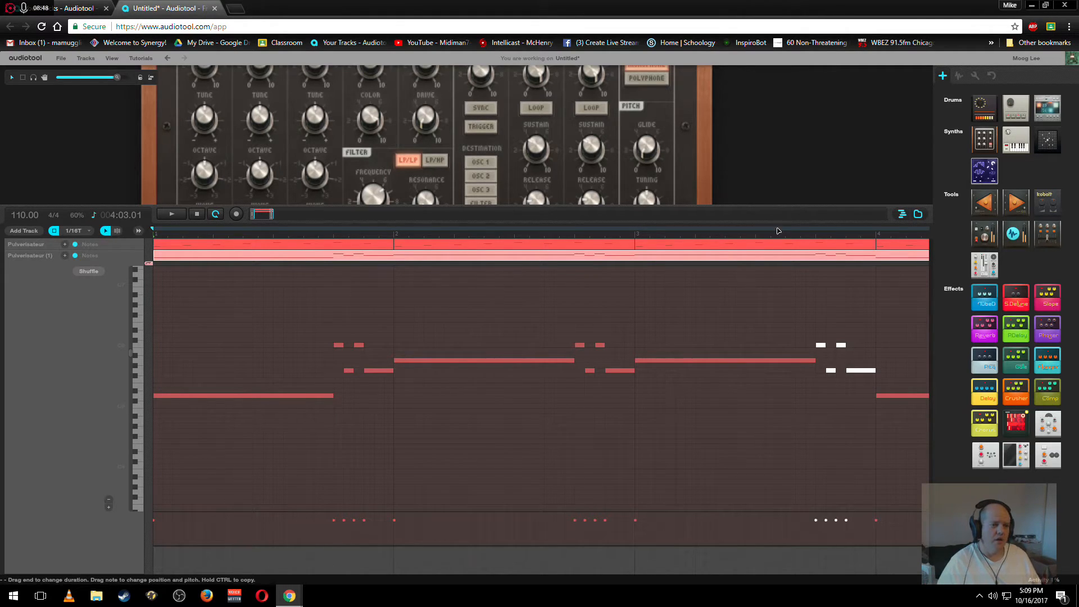
drag(781, 207, 778, 299)
drag(766, 187, 772, 235)
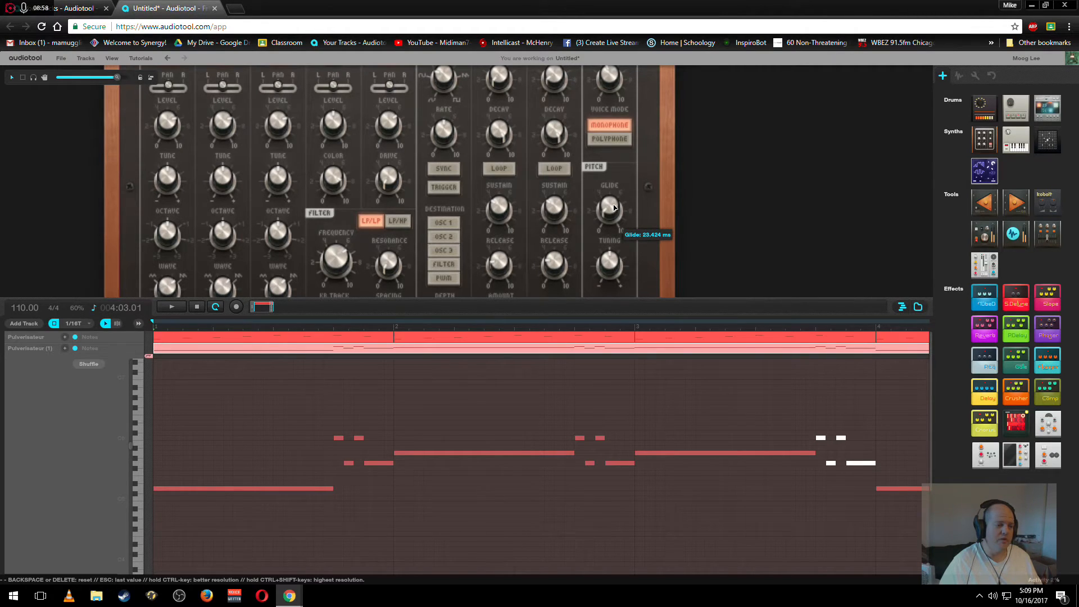
key(space)
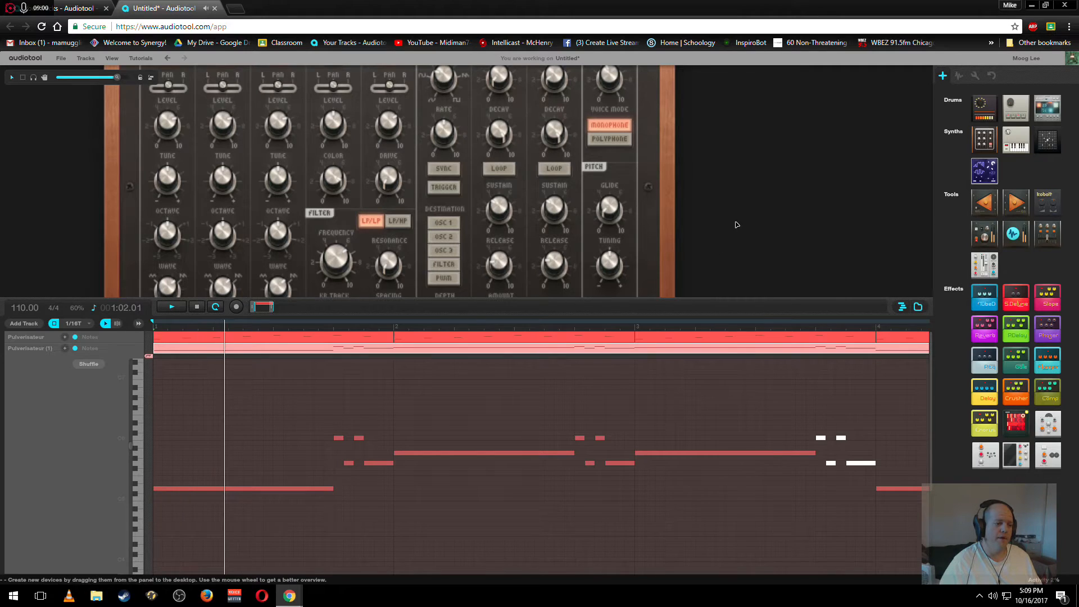
mouse_move(622, 219)
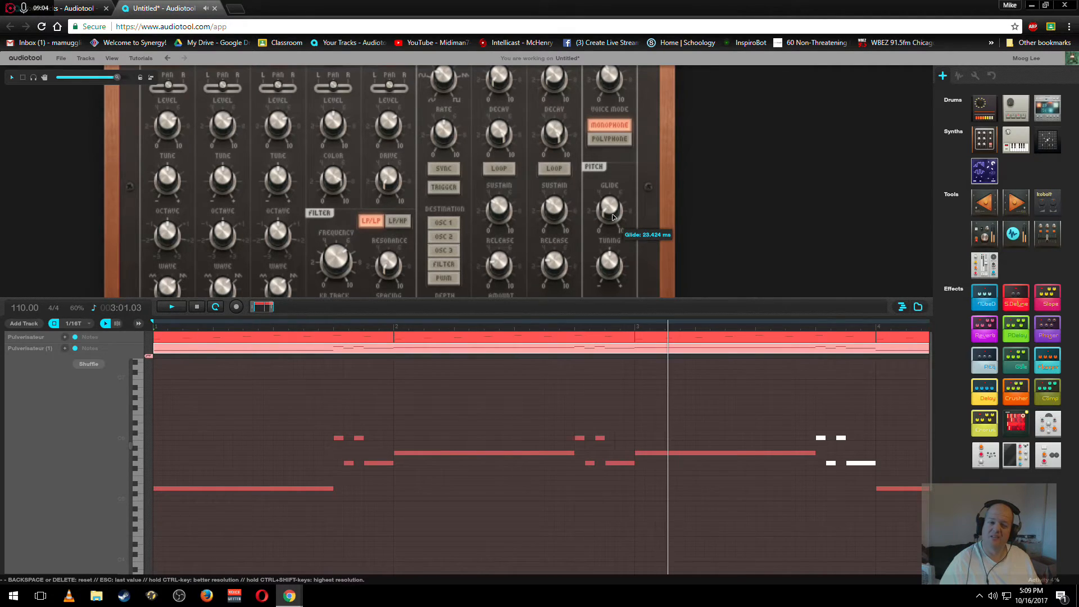
drag(613, 215, 613, 210)
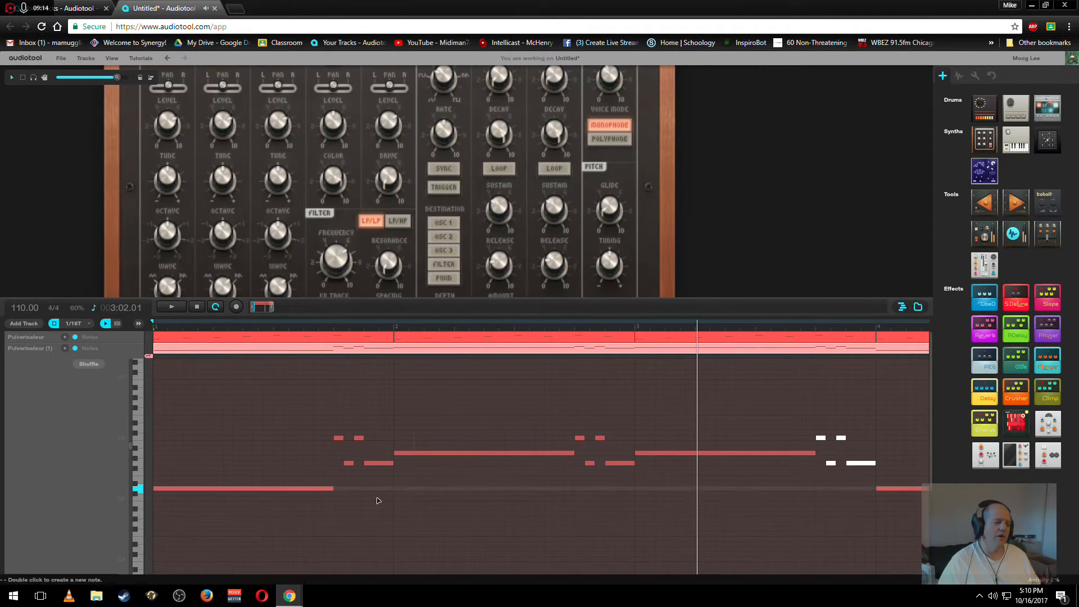
Enlarge the note editor and set the snapping resolution to 1/8
click(329, 488)
drag(331, 481, 323, 473)
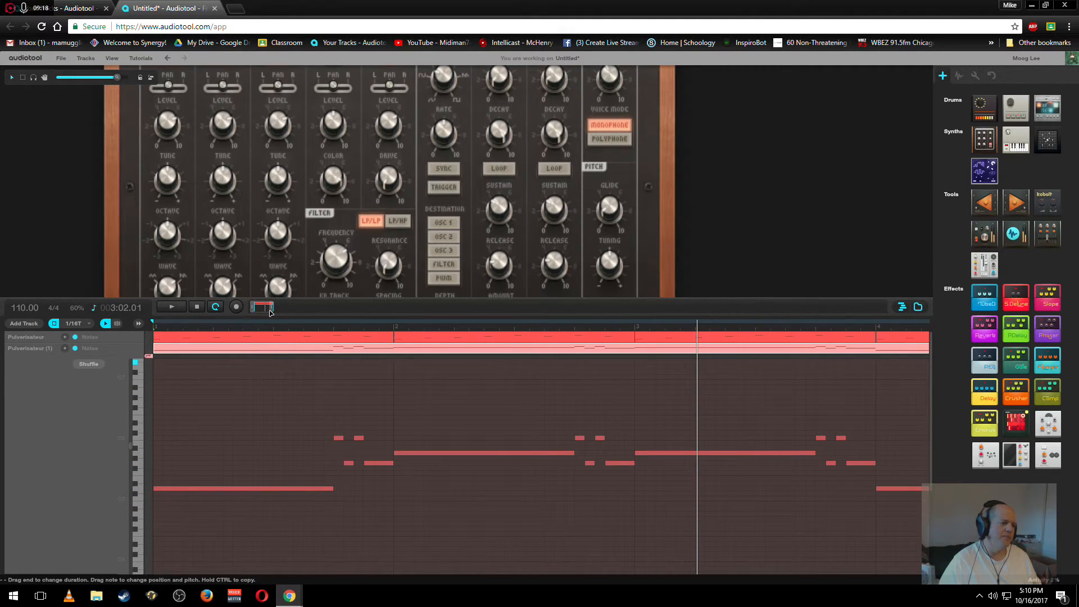
drag(281, 298, 281, 183)
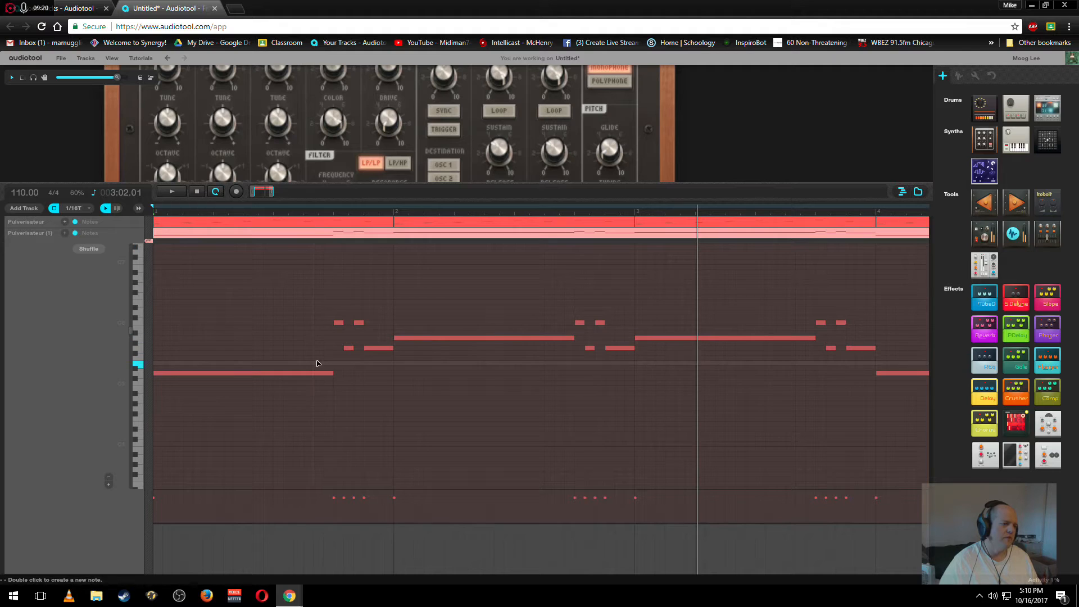
click(312, 374)
click(338, 323)
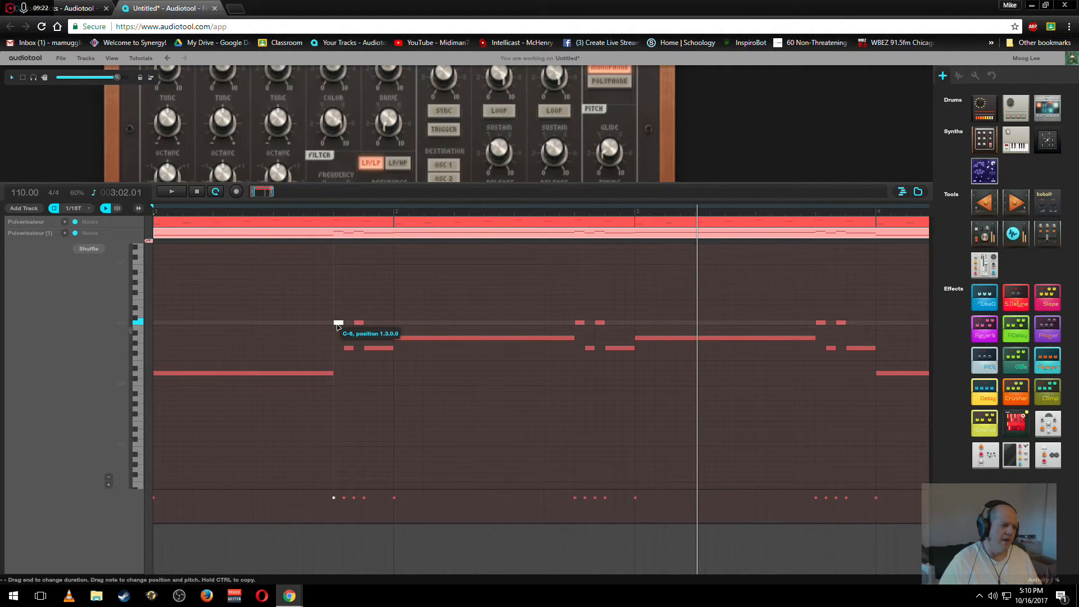
click(75, 208)
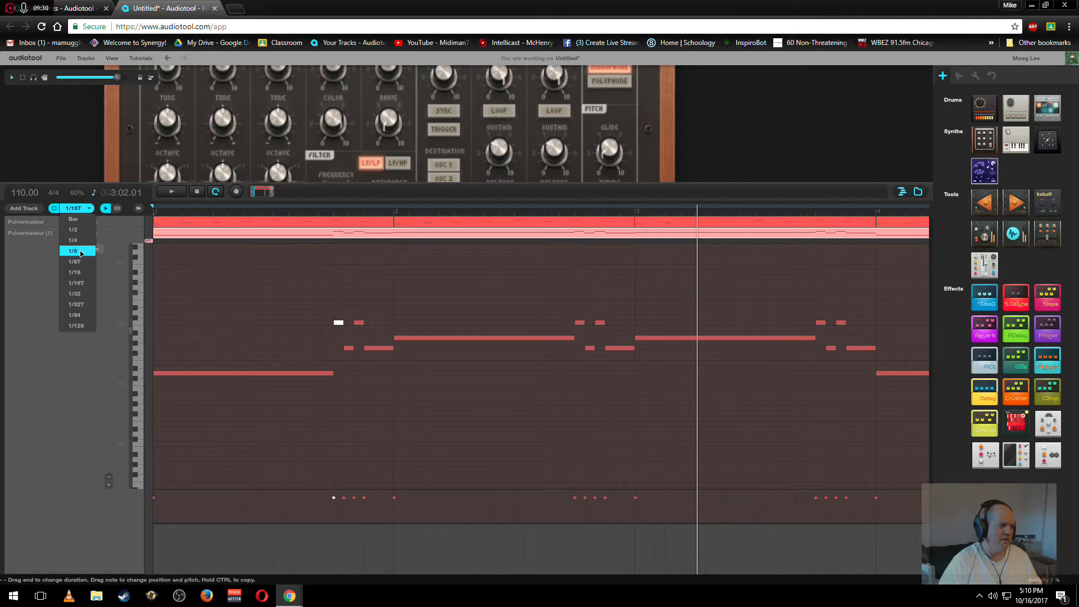
click(81, 253)
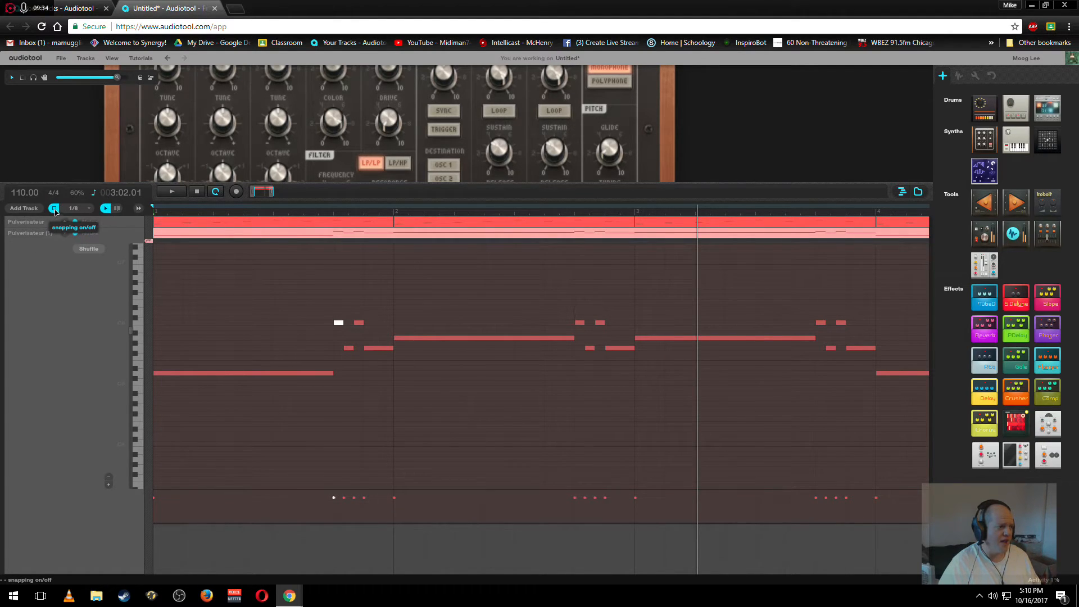
Turn snapping off, trim the ends of the long notes in bars 1, 2 and 3 slightly, and turn snapping back on
click(54, 208)
click(328, 373)
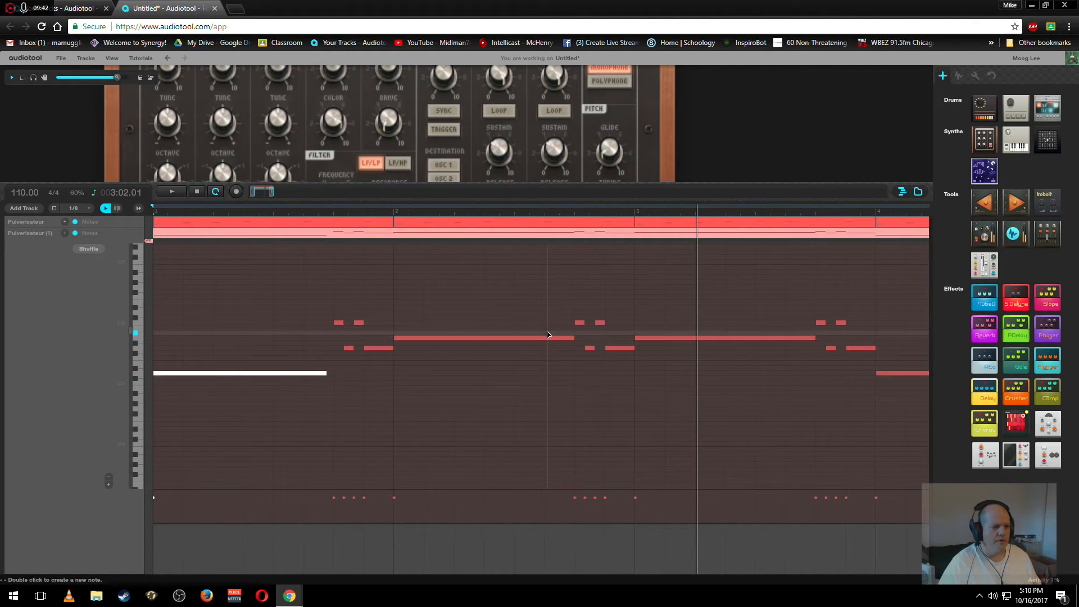
click(571, 338)
drag(576, 340, 571, 339)
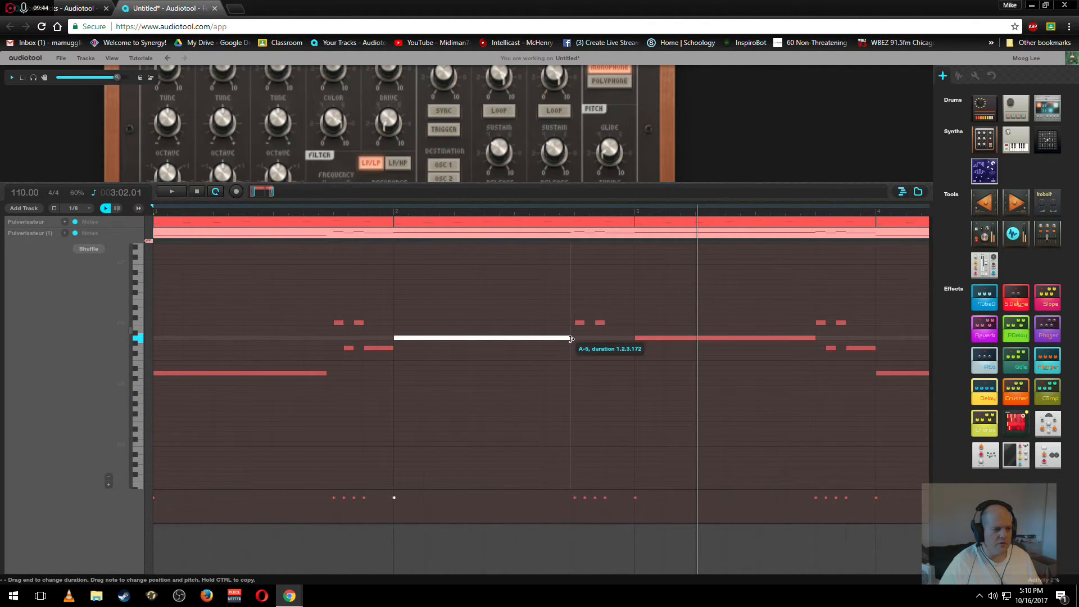
click(814, 338)
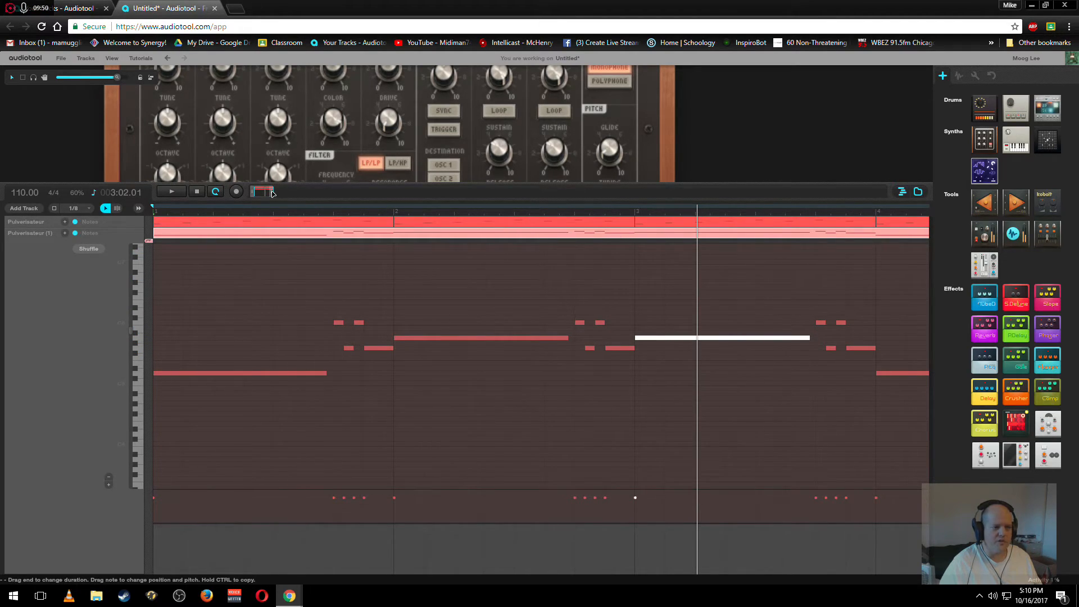
drag(272, 192, 276, 193)
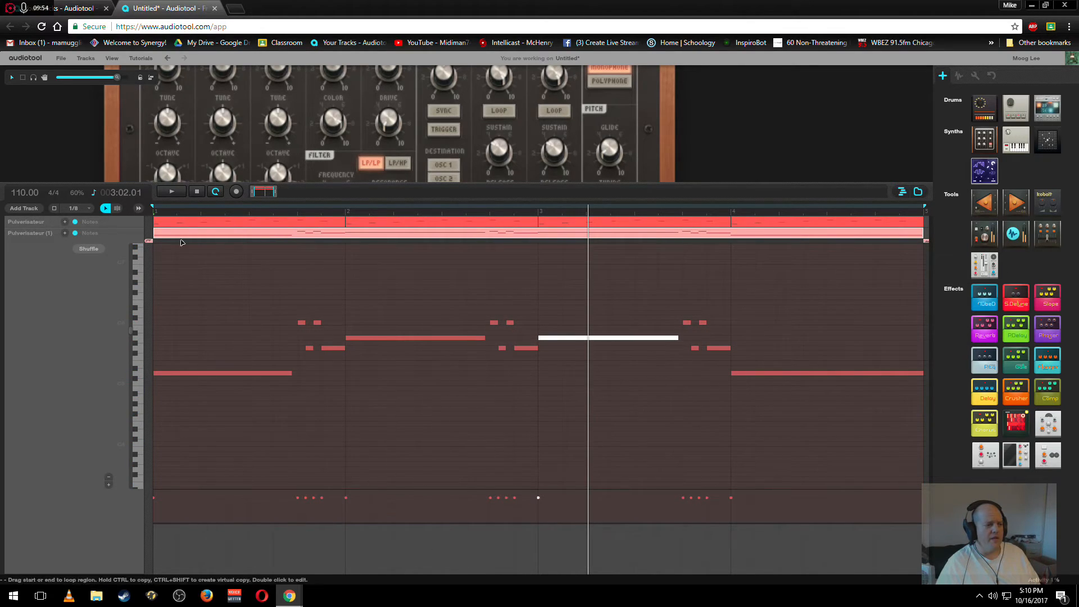
click(57, 208)
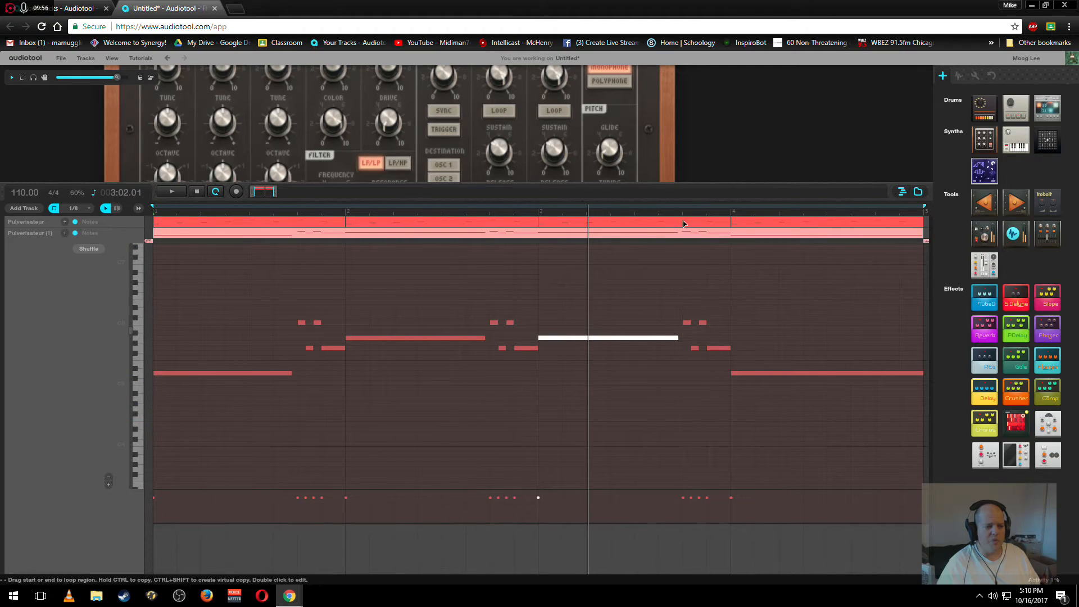
Examine the notes around the start of bar 4 up close, and play back the loop
click(732, 214)
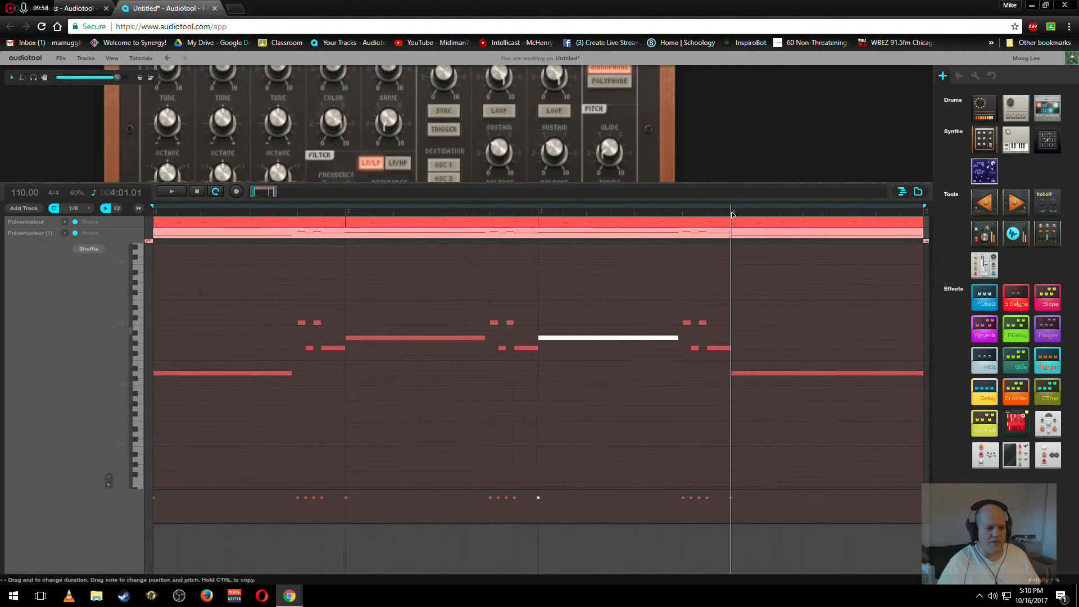
scroll(733, 359, up, 1)
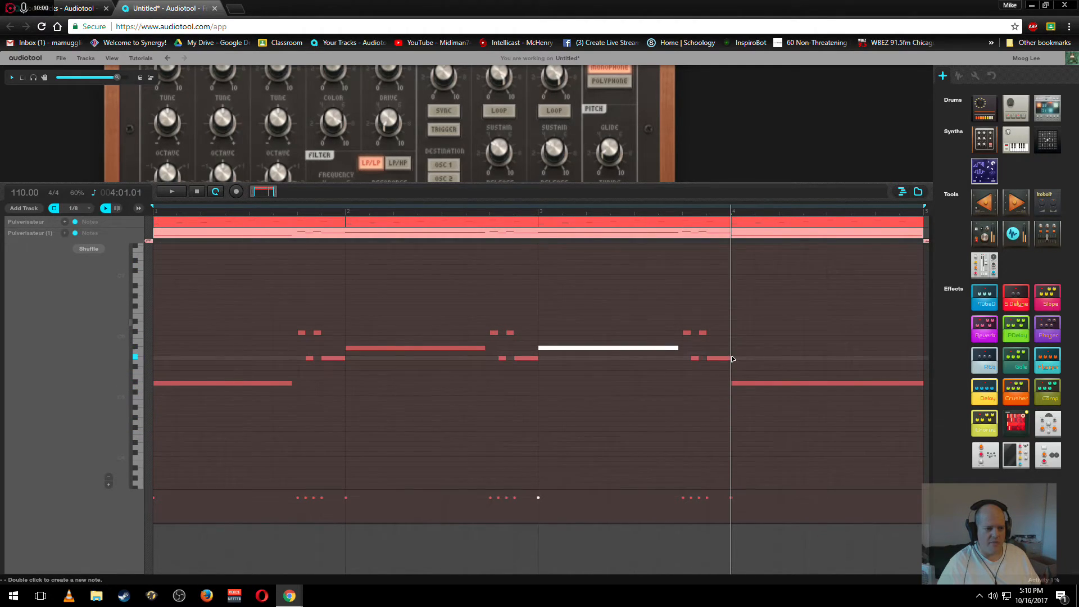
scroll(270, 194, up, 5)
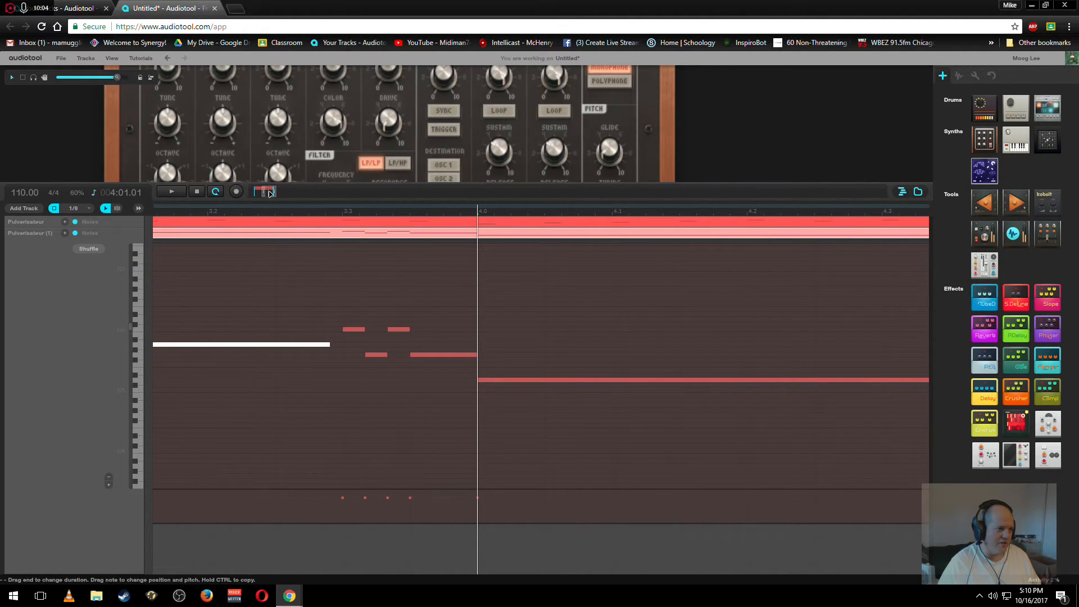
click(407, 213)
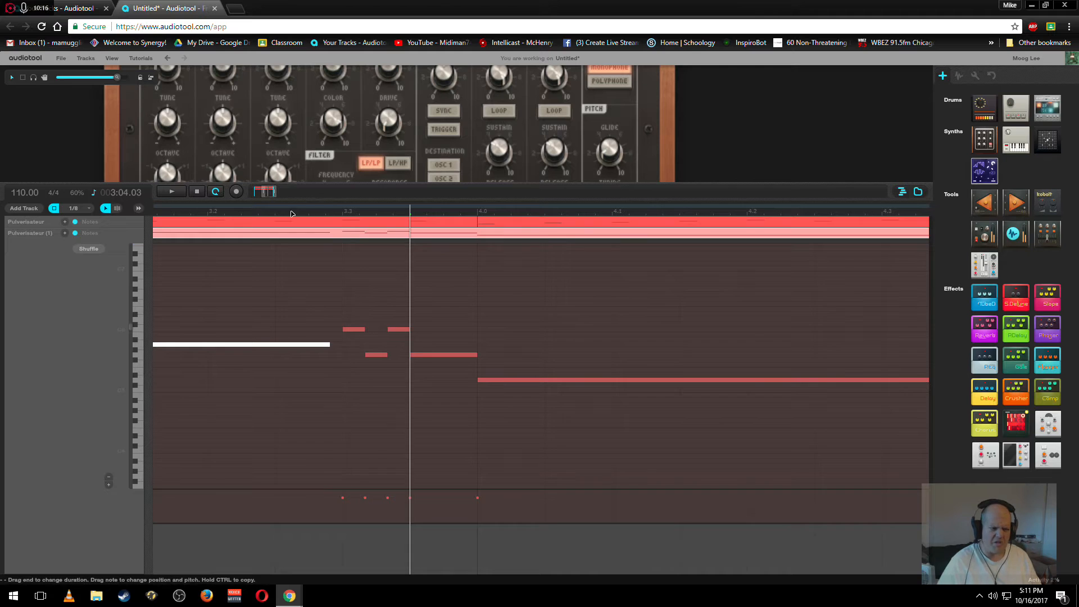
drag(265, 196, 256, 197)
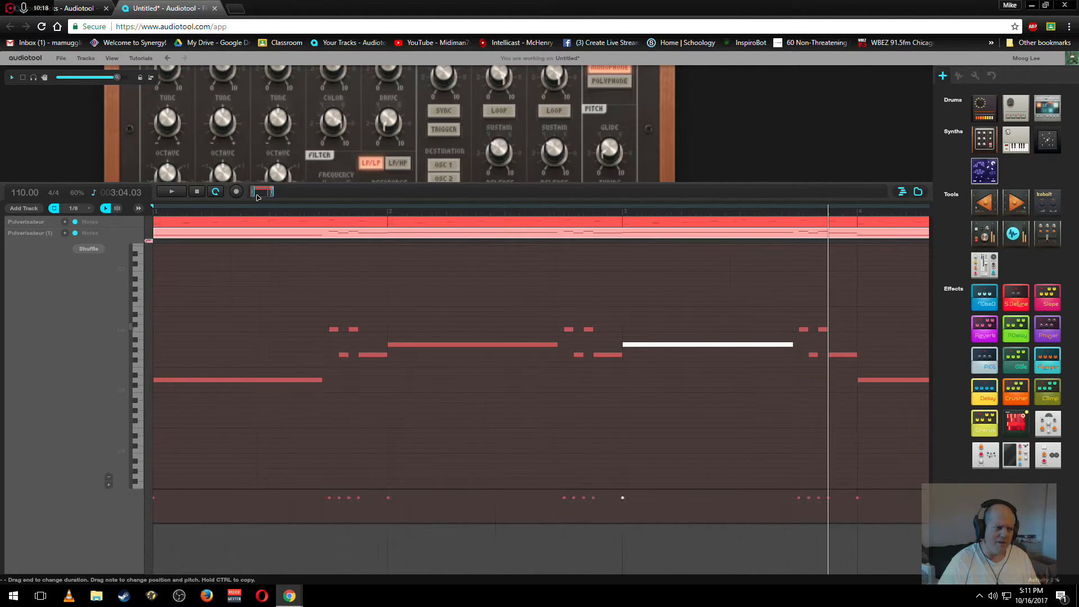
click(196, 193)
key(space)
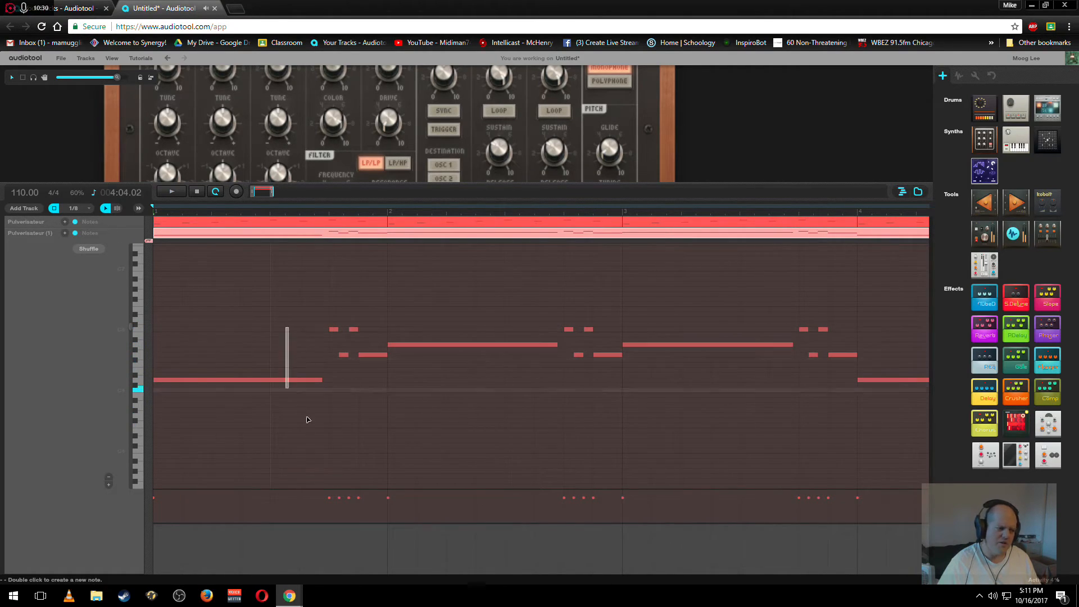
Shorten the long D-5 note in bar 1 and the long A-5 notes in bars 2 and 3 to duration 1.2.2.0
drag(321, 380, 304, 384)
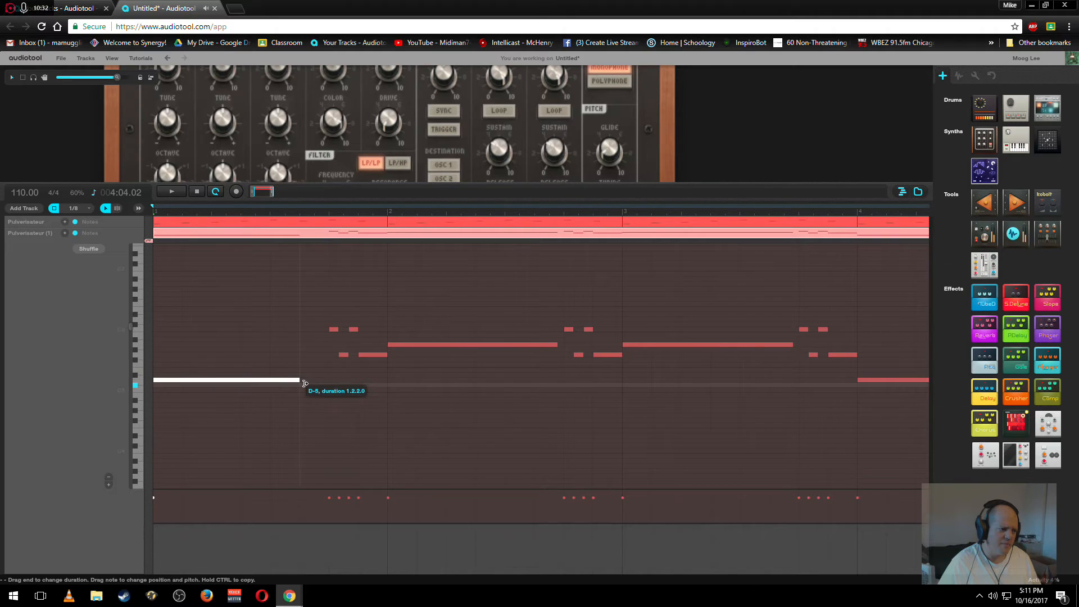
click(556, 344)
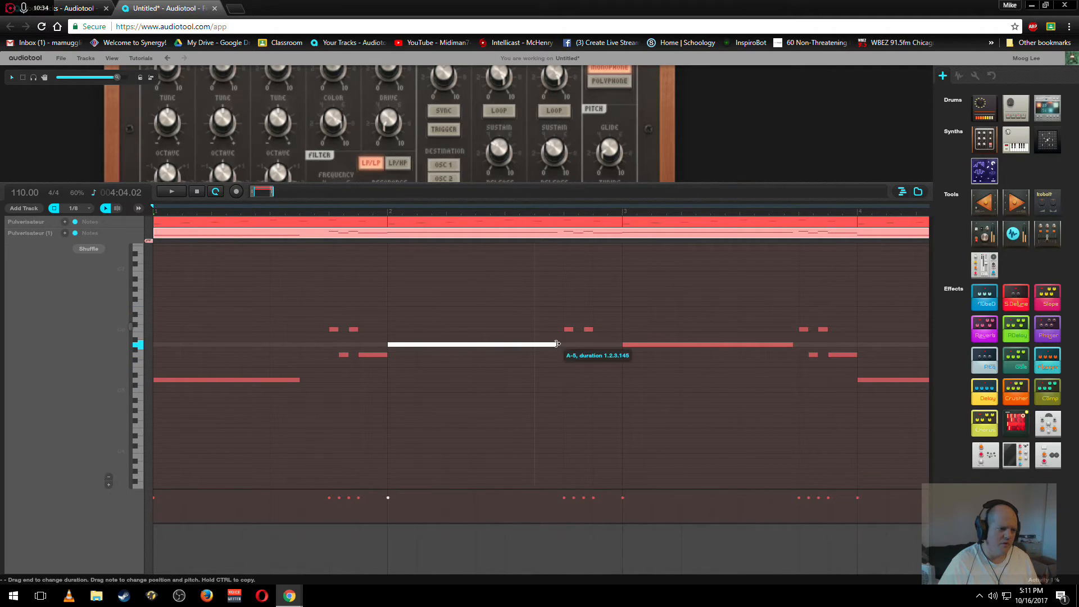
drag(556, 344, 535, 344)
click(793, 344)
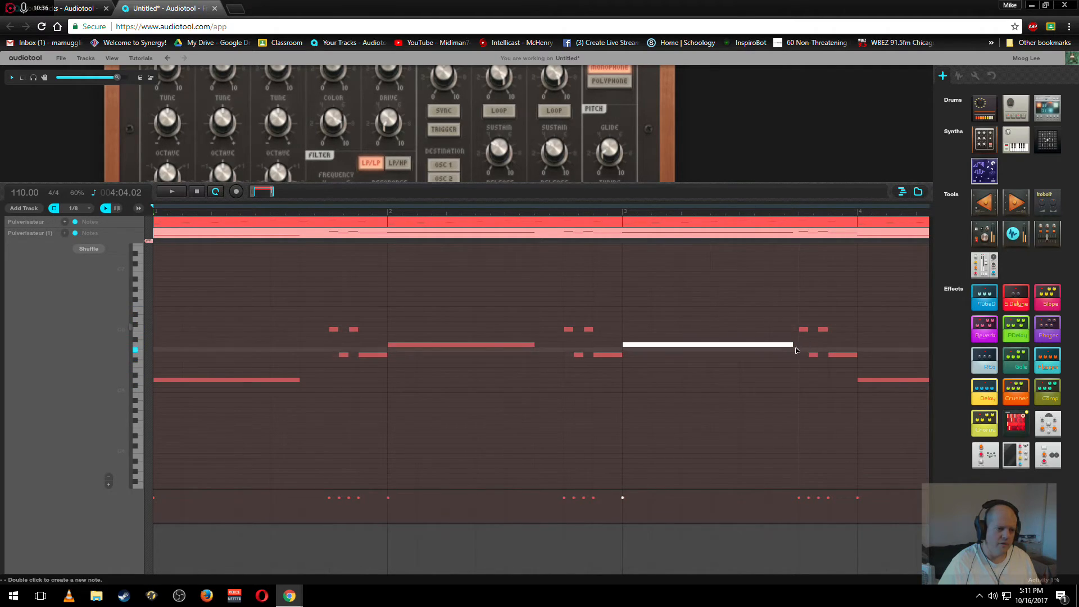
drag(794, 346, 769, 344)
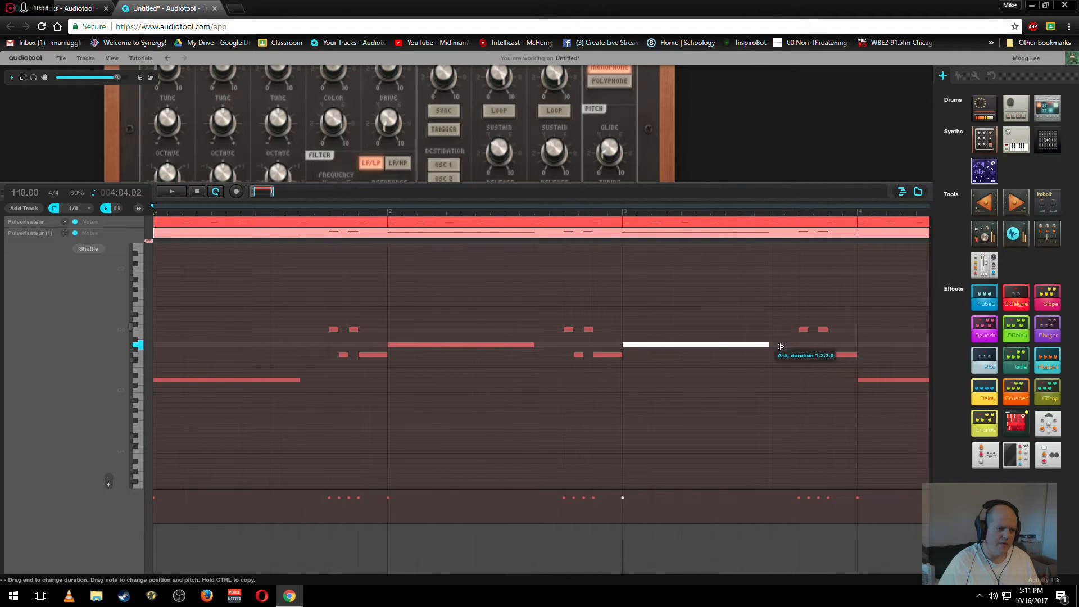
Play the loop and set the second Pulverisateur's amp envelope release to 1.521 sec
click(172, 191)
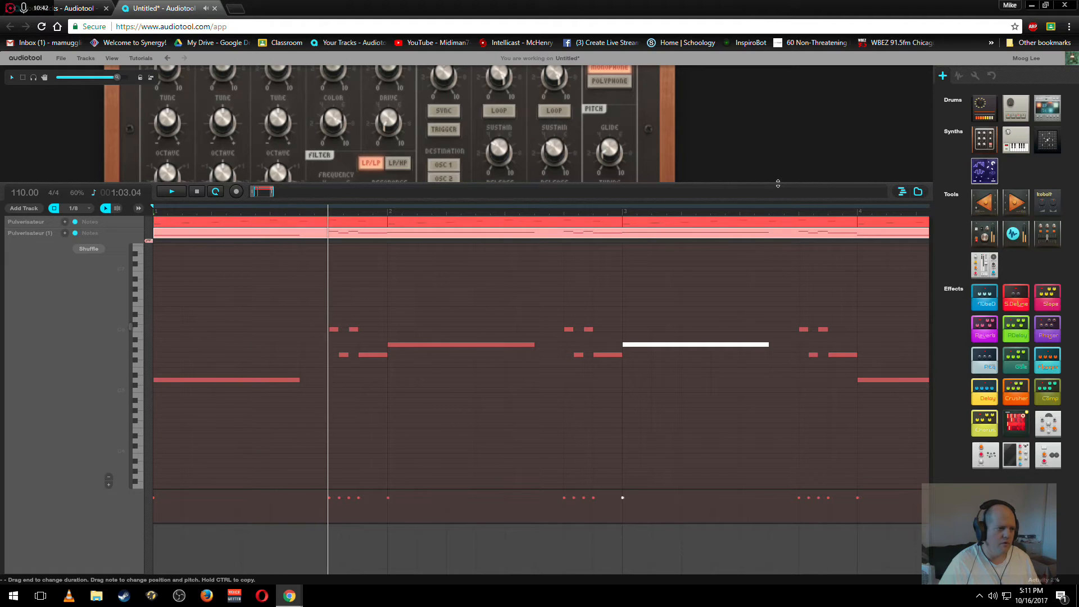
mouse_move(778, 183)
mouse_down()
mouse_move(769, 227)
mouse_move(774, 190)
mouse_up()
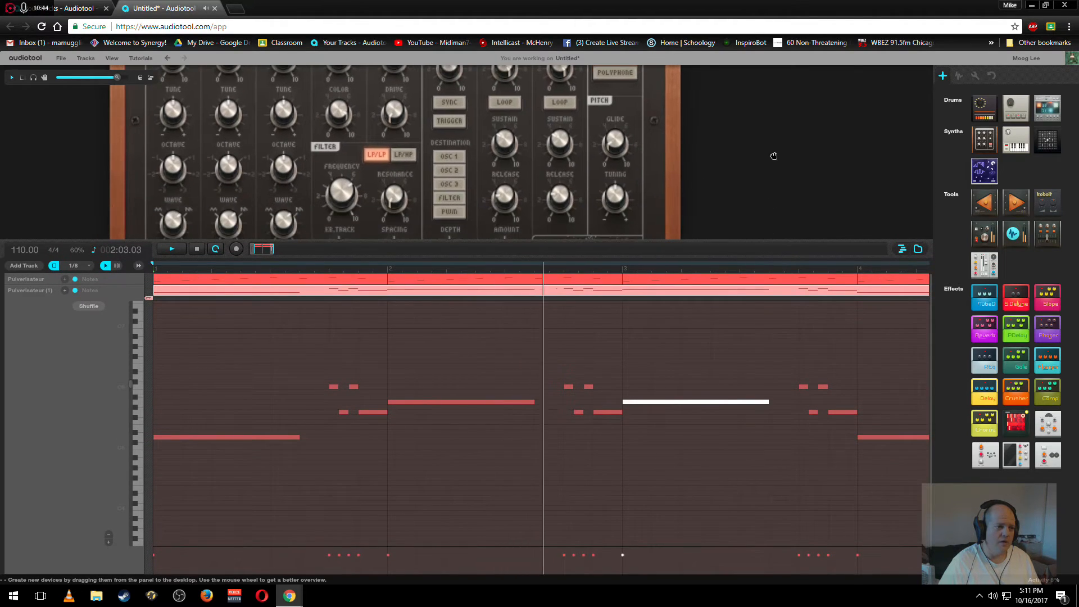
drag(560, 205, 562, 186)
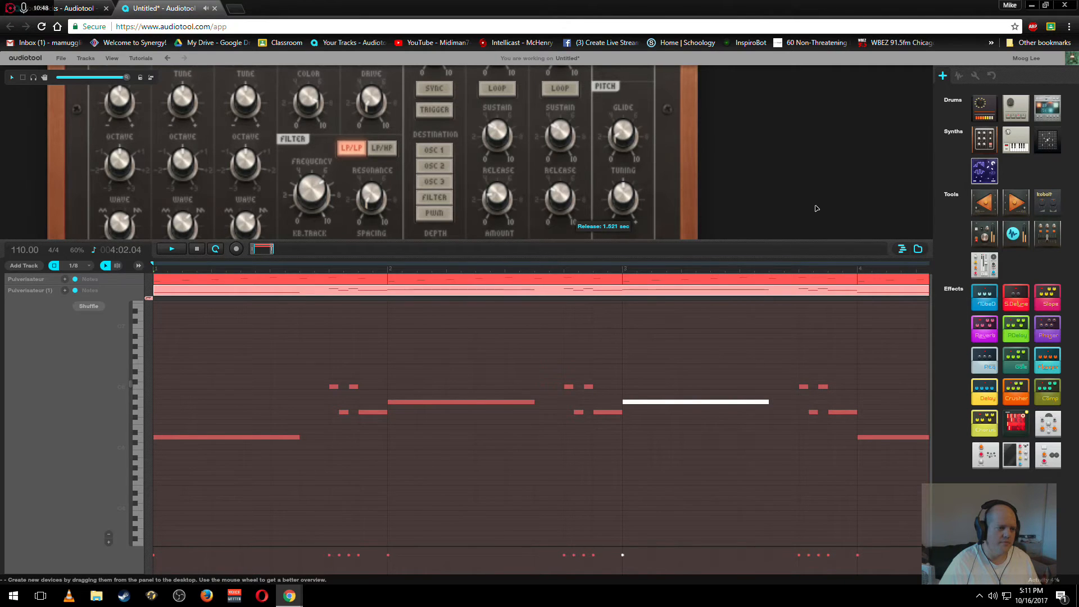
drag(783, 242, 772, 386)
mouse_move(510, 146)
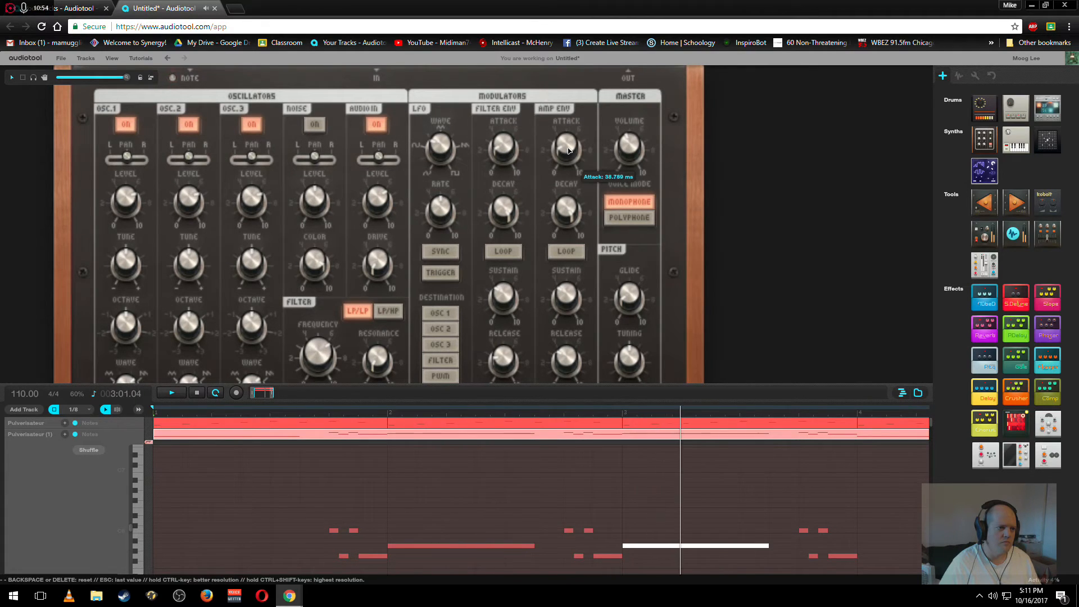
drag(776, 316, 778, 265)
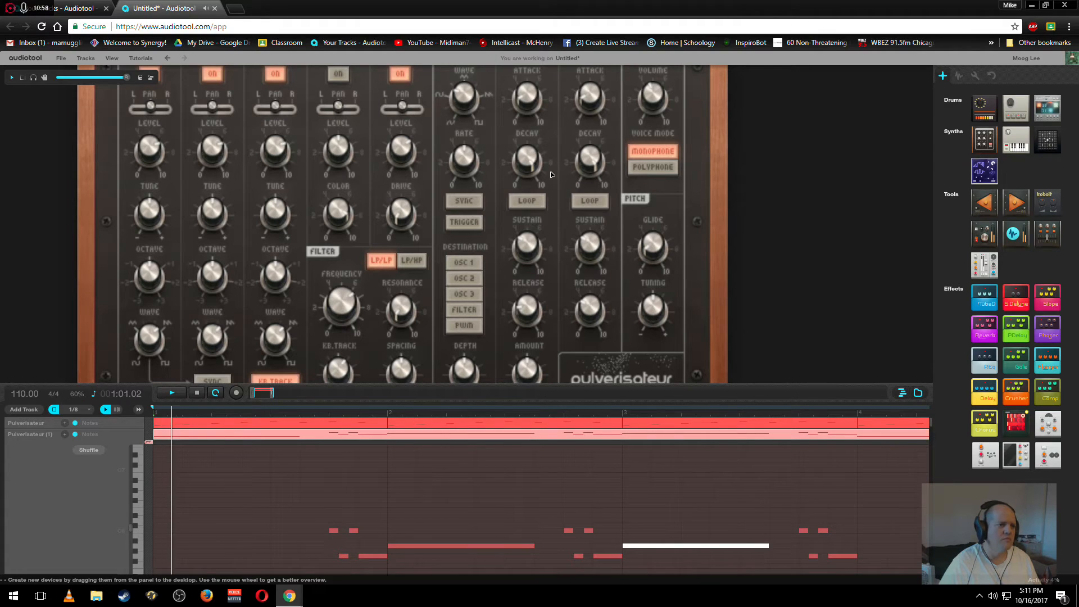
scroll(830, 270, down, 2)
scroll(831, 271, down, 1)
drag(869, 301, 624, 279)
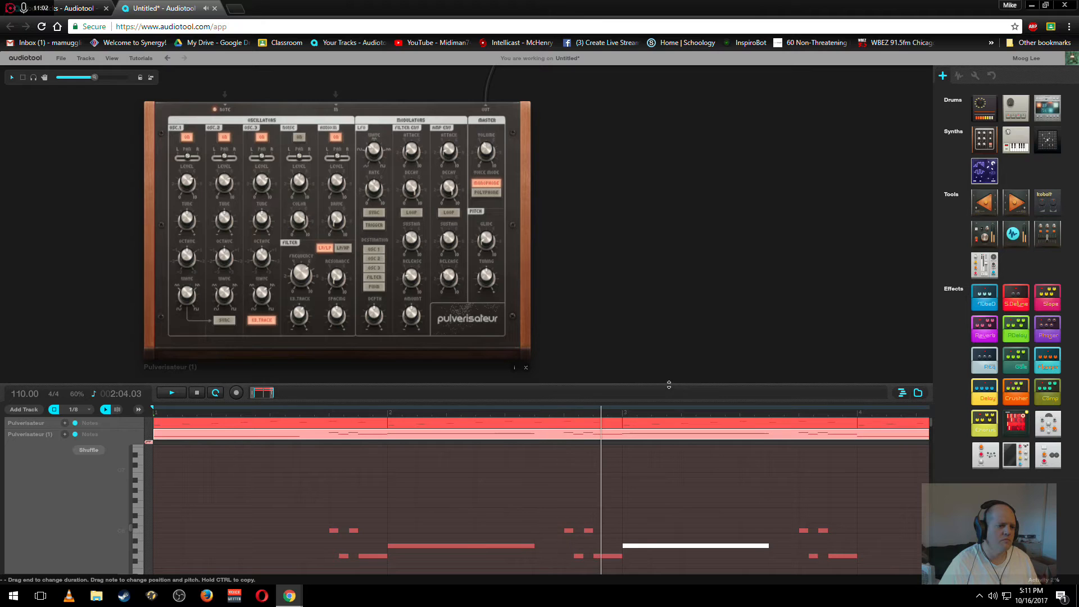
drag(669, 390, 647, 241)
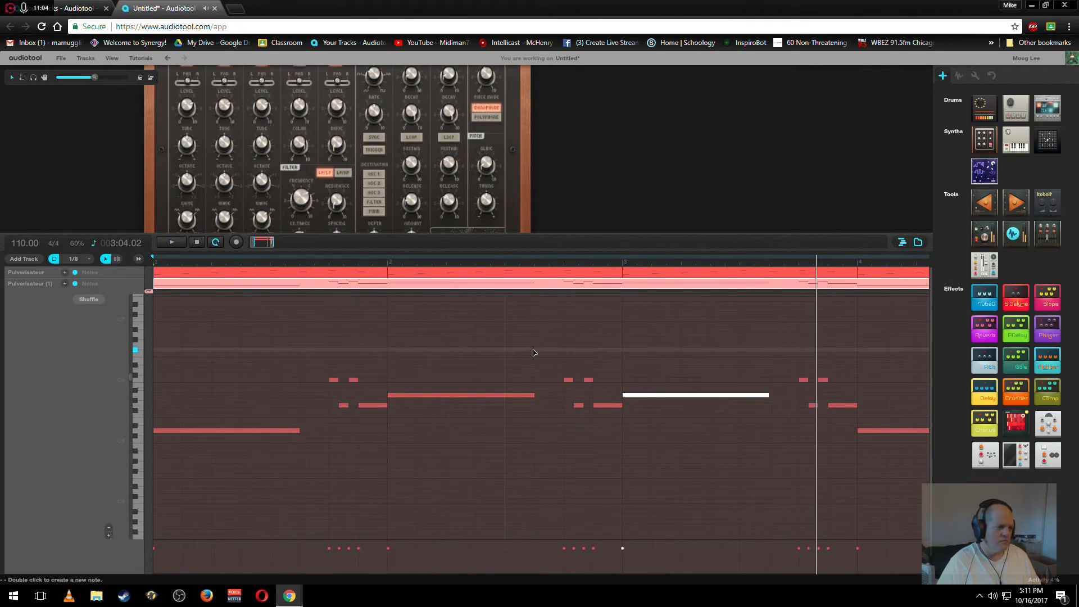
click(568, 381)
click(334, 382)
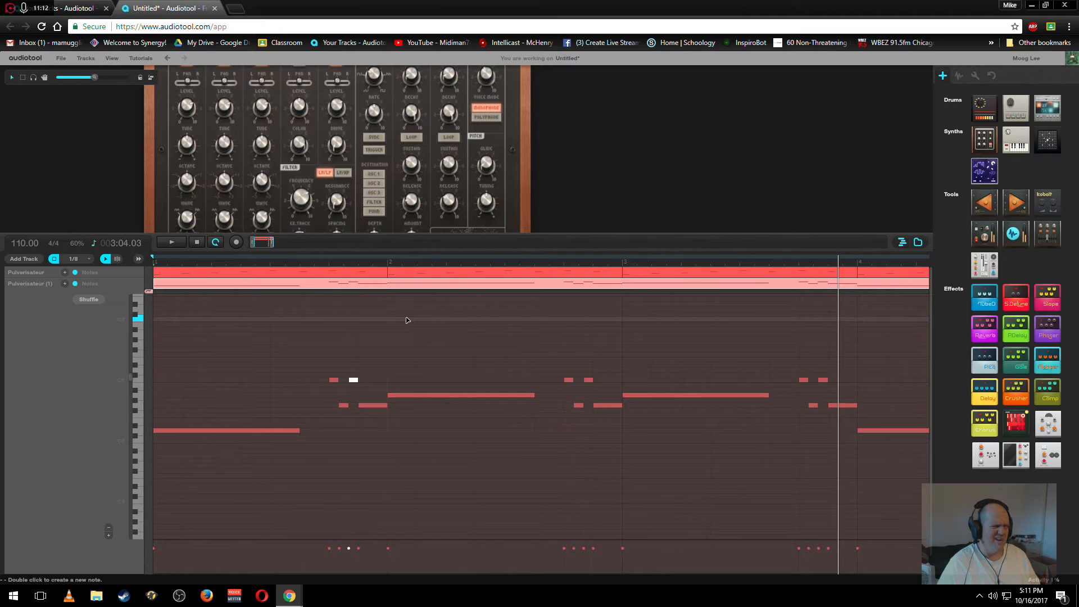
click(330, 371)
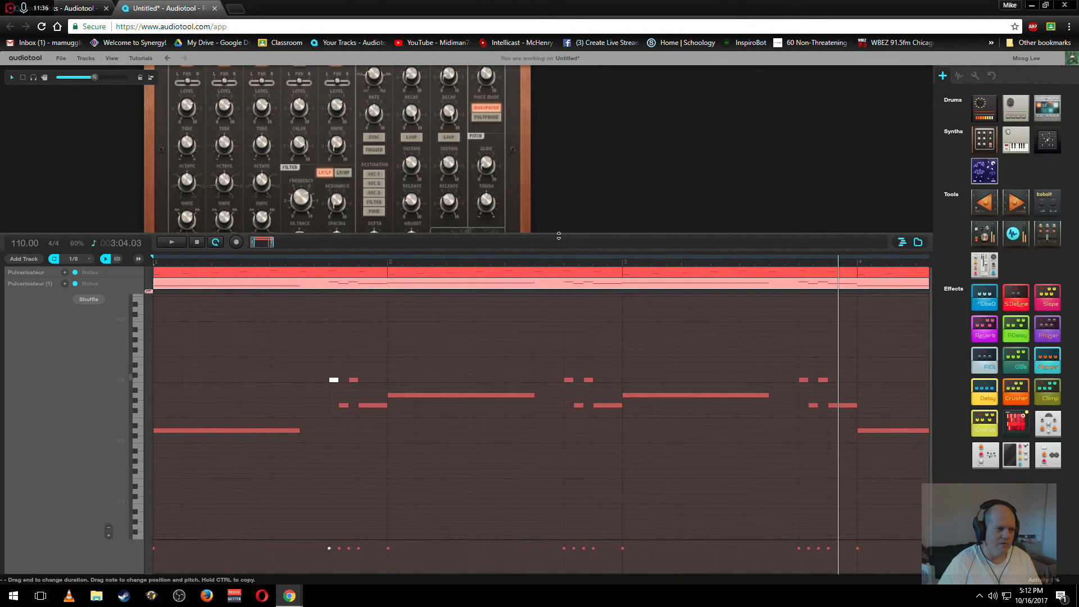
Close the note editor and add a Reverb pedal to the desktop beside the Centroid mixer
scroll(609, 175, down, 3)
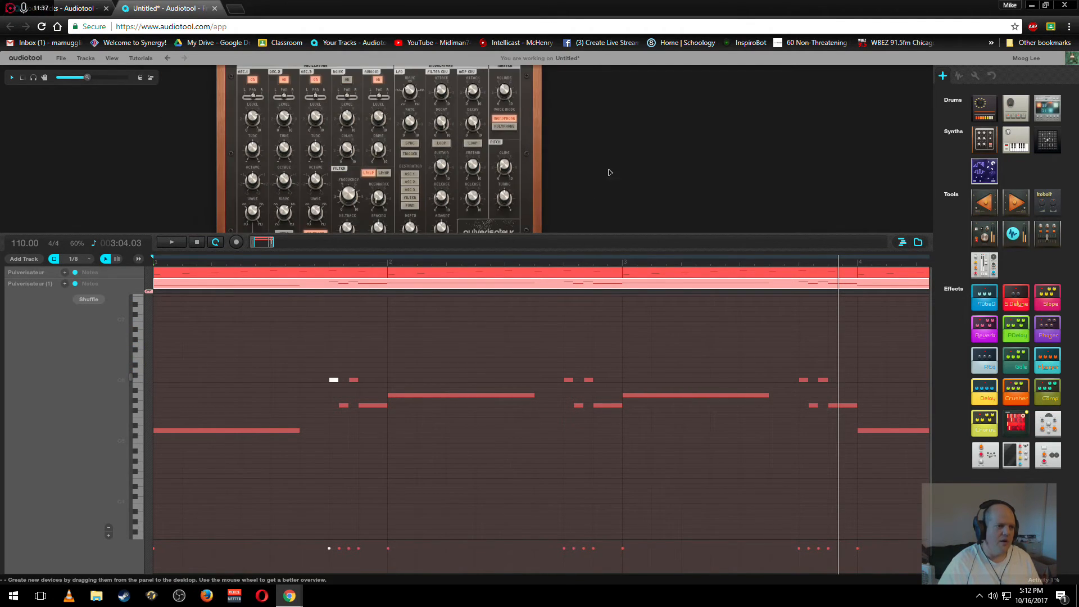
double_click(238, 285)
drag(624, 235, 607, 427)
drag(751, 288, 466, 355)
drag(808, 297, 765, 351)
drag(937, 333, 587, 260)
drag(580, 219, 617, 285)
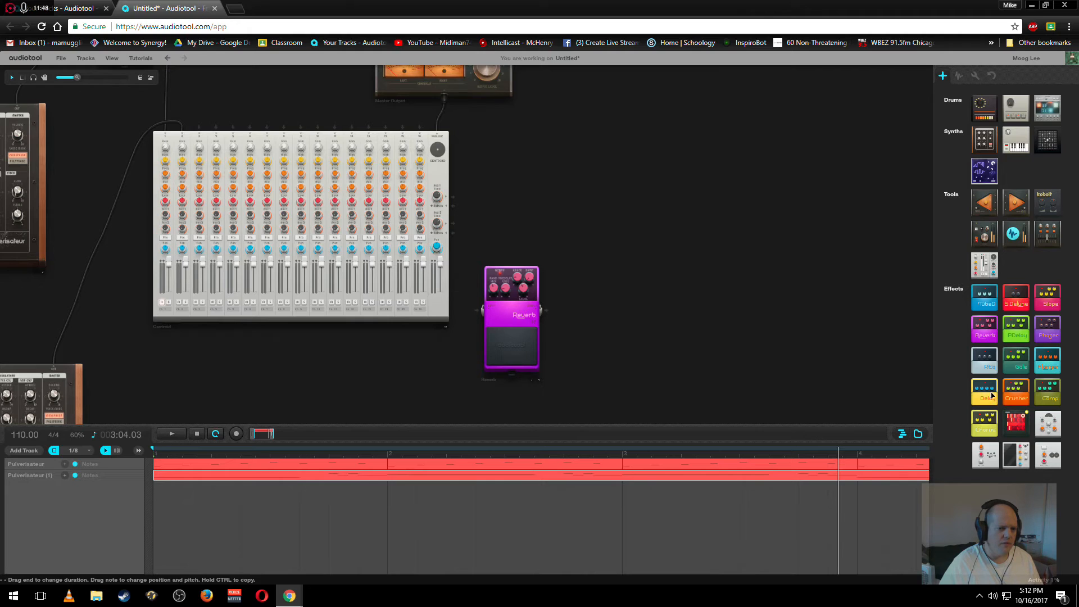
Add a Chorus pedal beside the second Pulverisateur and wire it between the synth's output and the mixer
drag(600, 397, 939, 357)
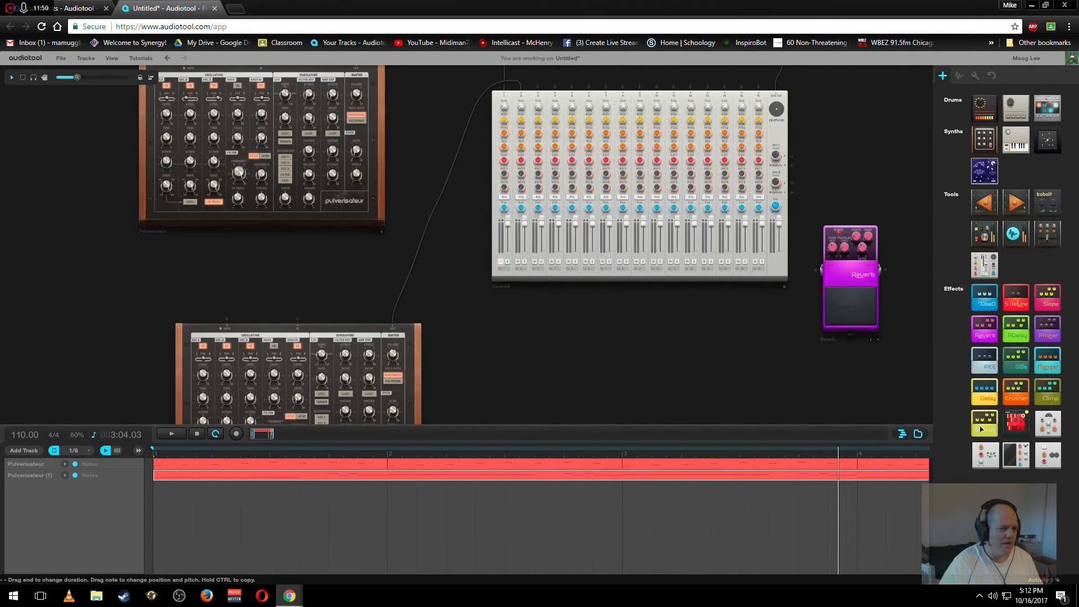
drag(990, 427, 478, 329)
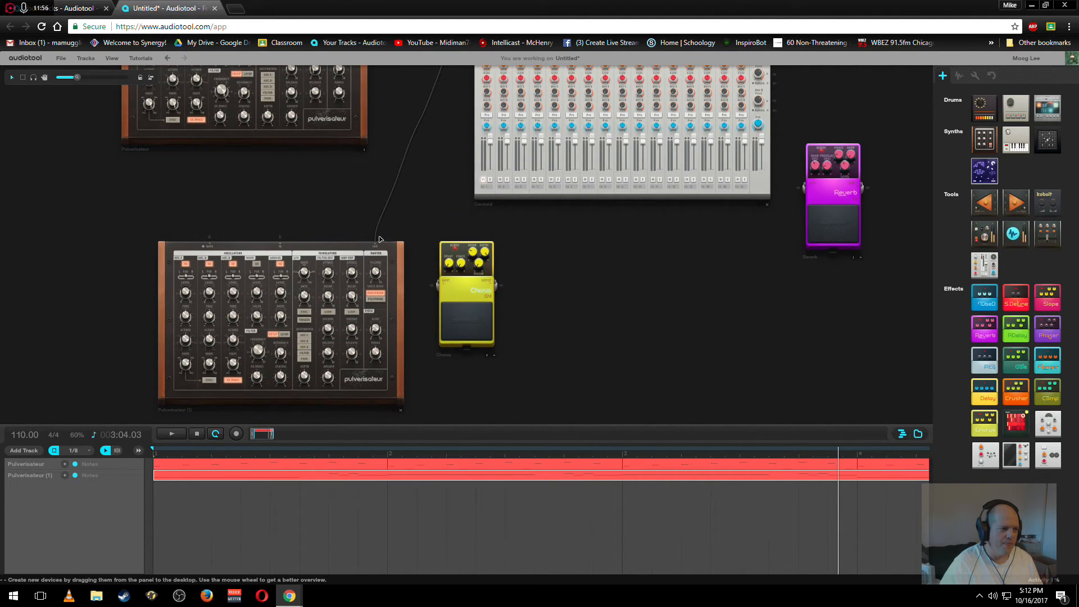
drag(374, 240, 497, 284)
scroll(480, 270, up, 3)
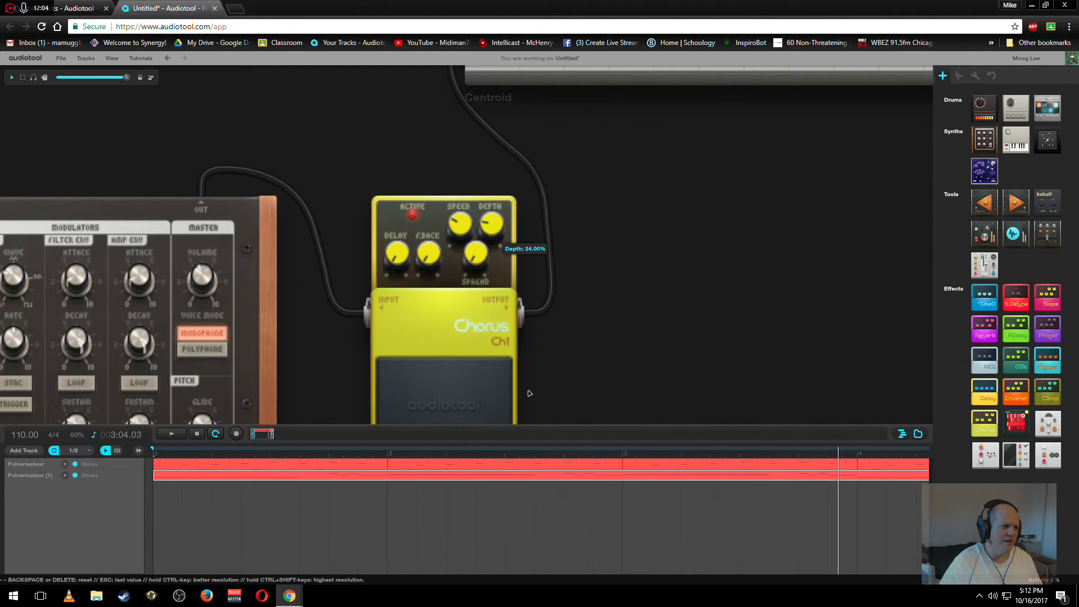
mouse_move(460, 230)
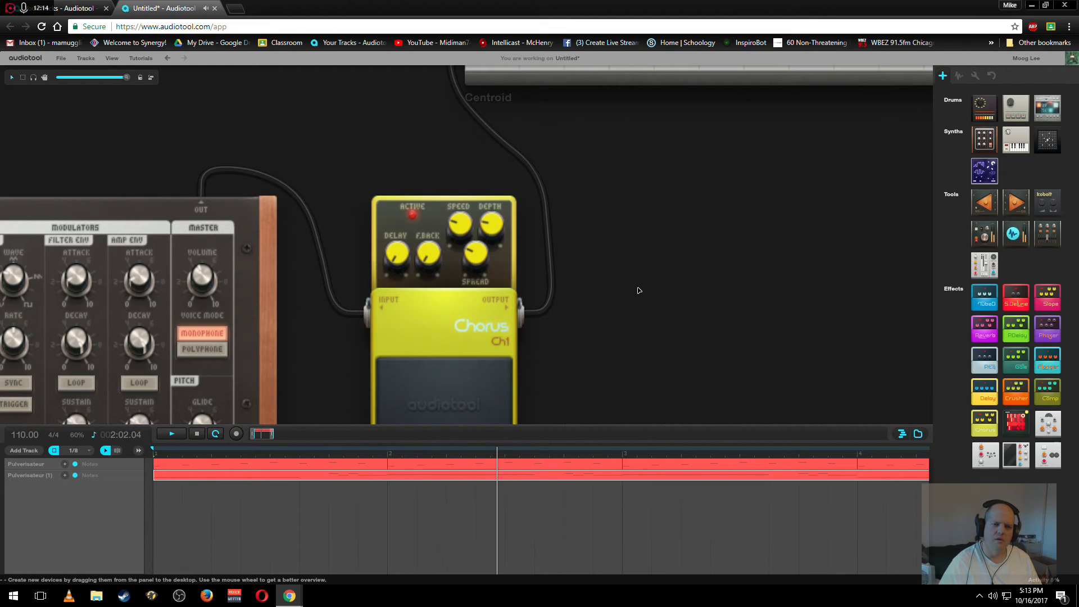
Wire the Reverb pedal into the Centroid mixer's Aux 1 loop, connecting its input to the send and its output to the return
scroll(696, 253, down, 3)
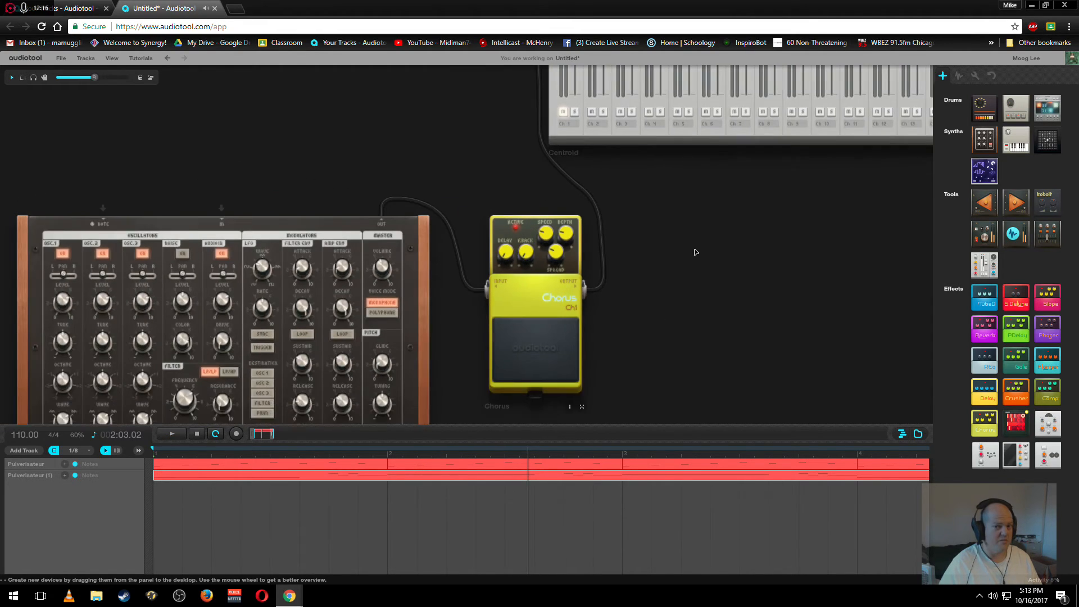
drag(874, 231, 484, 335)
drag(741, 283, 738, 285)
drag(610, 200, 608, 221)
drag(599, 272, 628, 102)
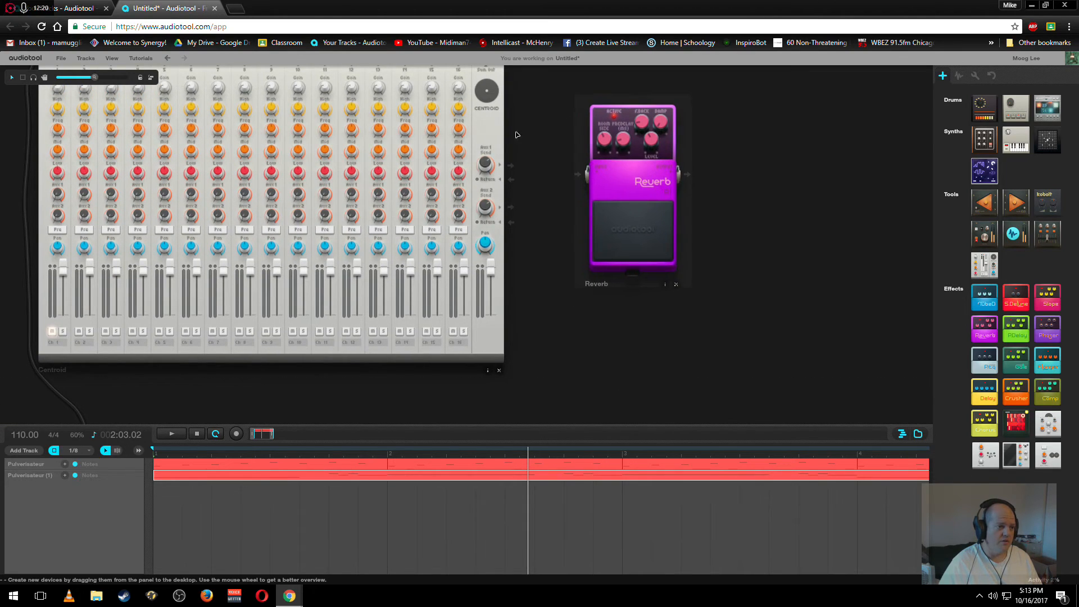
drag(559, 163, 579, 174)
drag(511, 179, 687, 175)
Set the Reverb pedal's feedback to 9.92% and mixer channel 2's Aux 1 send to -13.374 dB
scroll(695, 149, up, 3)
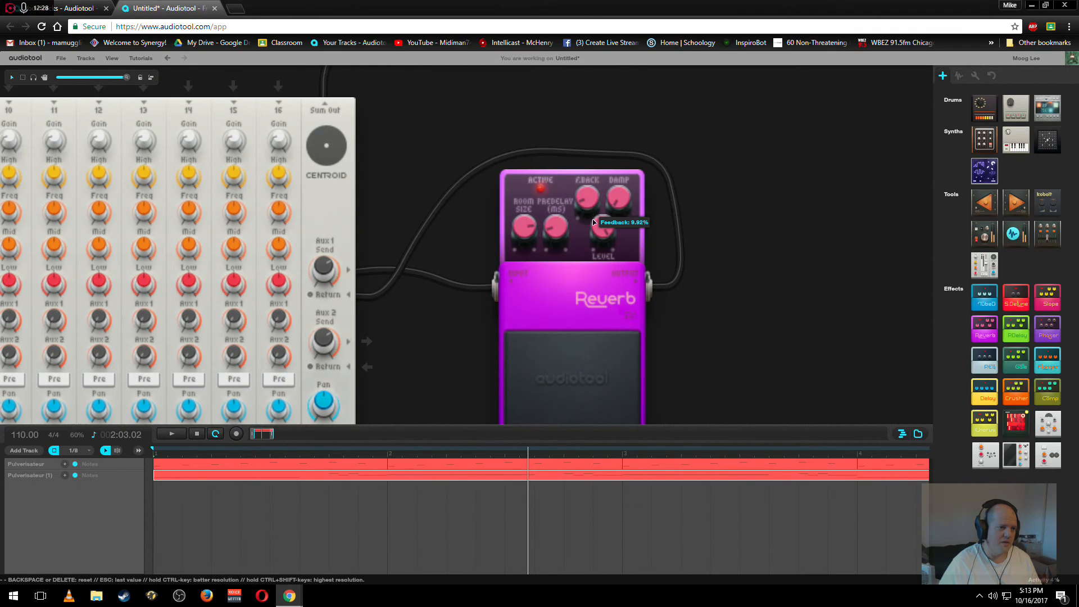
drag(625, 180, 627, 166)
drag(654, 247, 1045, 126)
scroll(492, 318, down, 3)
drag(120, 299, 315, 277)
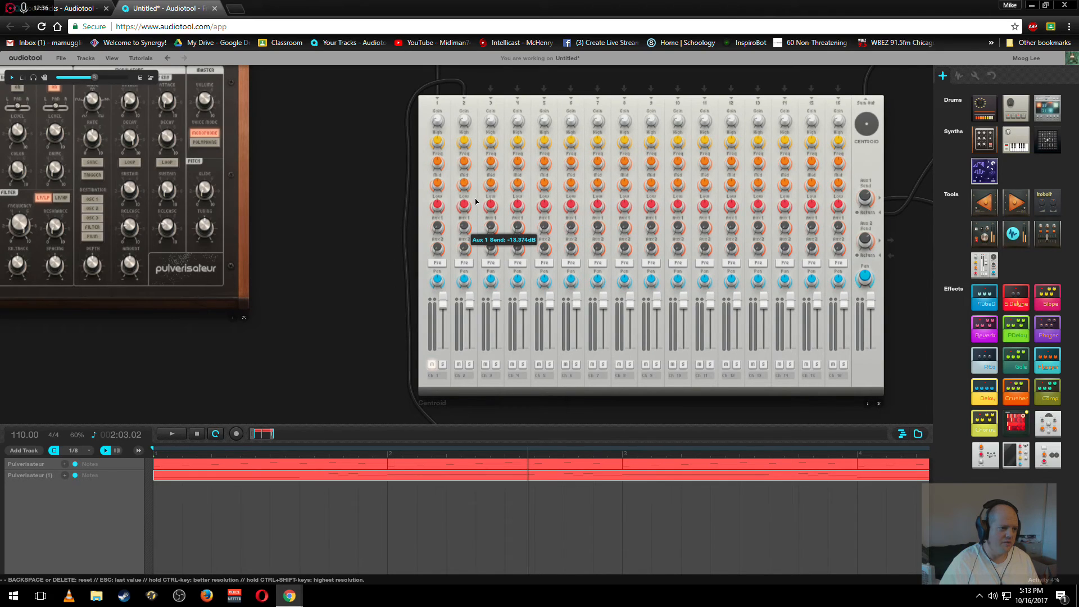
Play the loop and adjust the second Pulverisateur's master volume to about -6.7 dB
key(space)
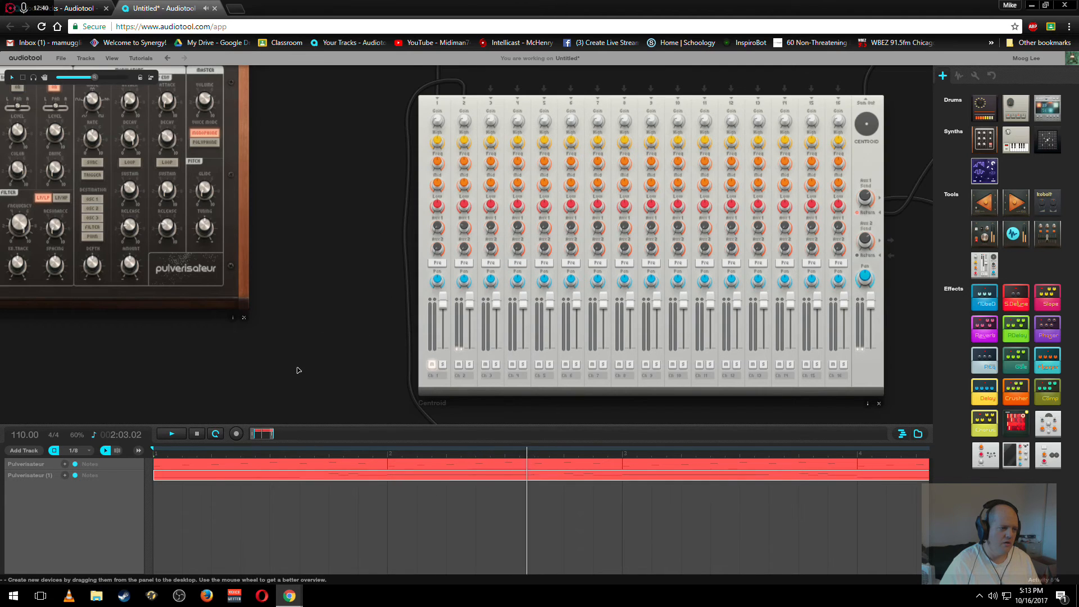
drag(298, 370, 368, 195)
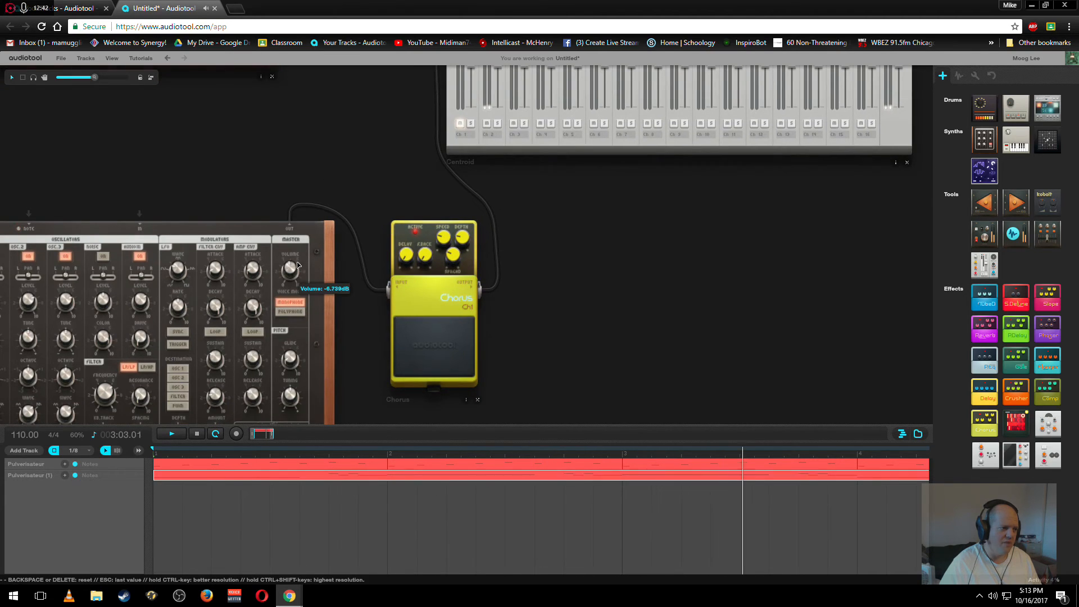
drag(352, 134, 330, 323)
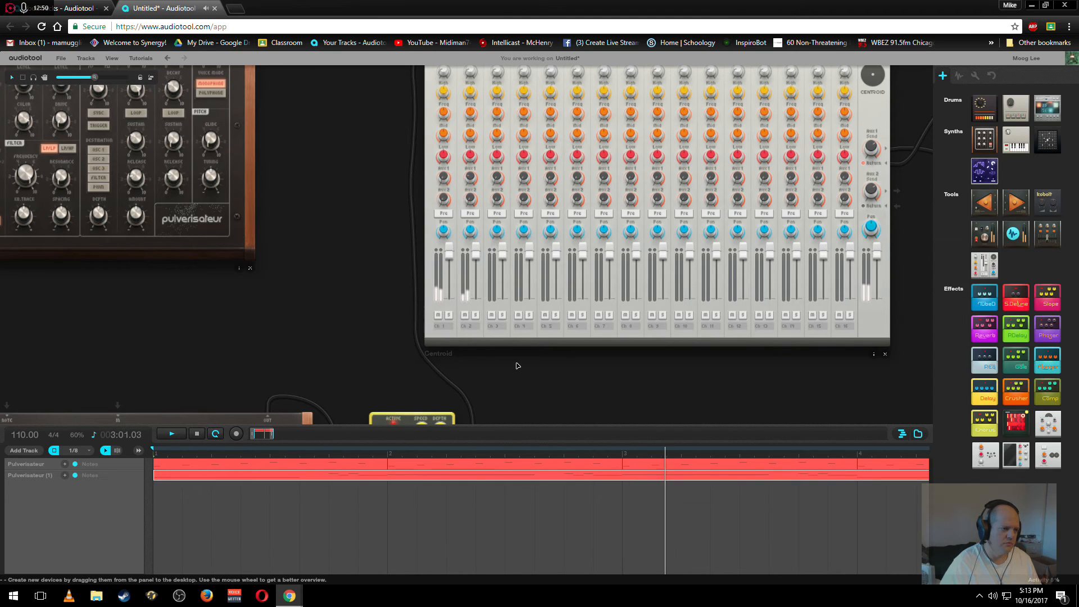
drag(518, 365, 763, 94)
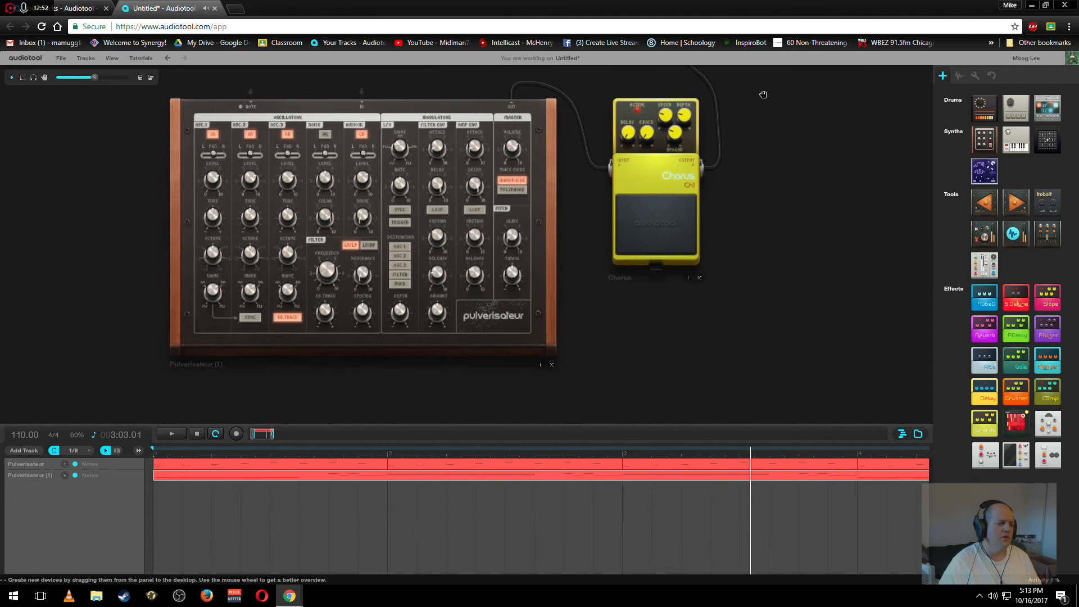
Examine the second Pulverisateur's oscillator settings, the four-bar timeline and the overall wiring of synths, mixer and pedals
scroll(288, 307, up, 3)
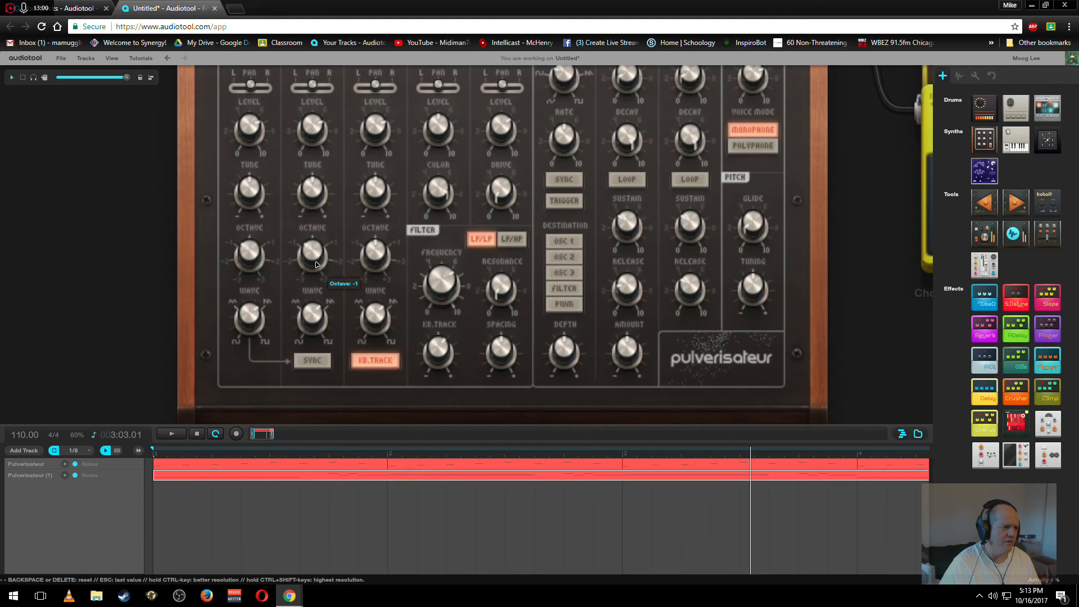
scroll(421, 264, down, 3)
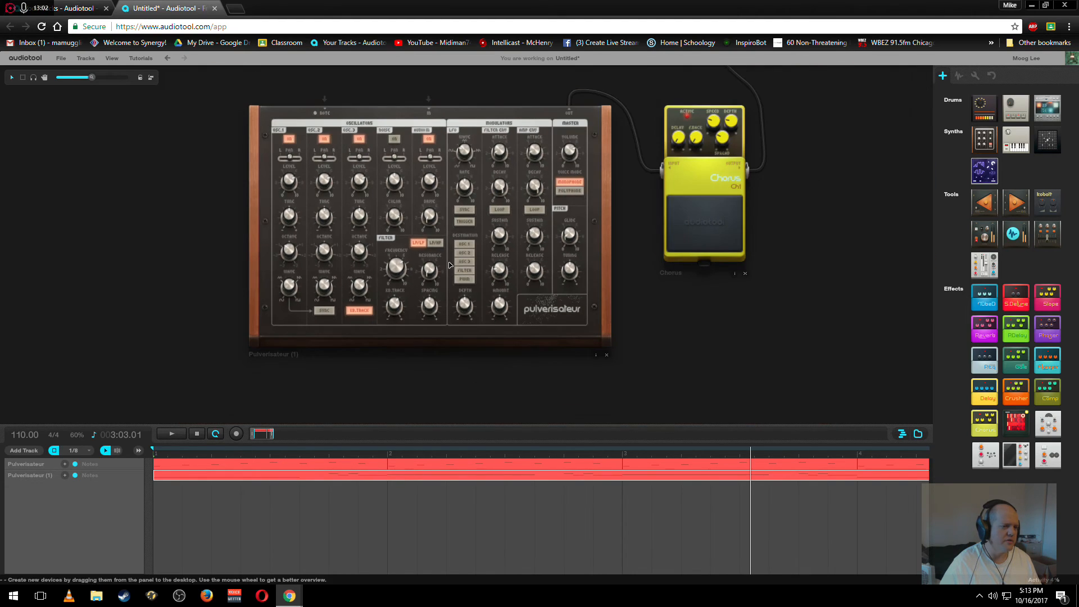
drag(789, 205, 658, 260)
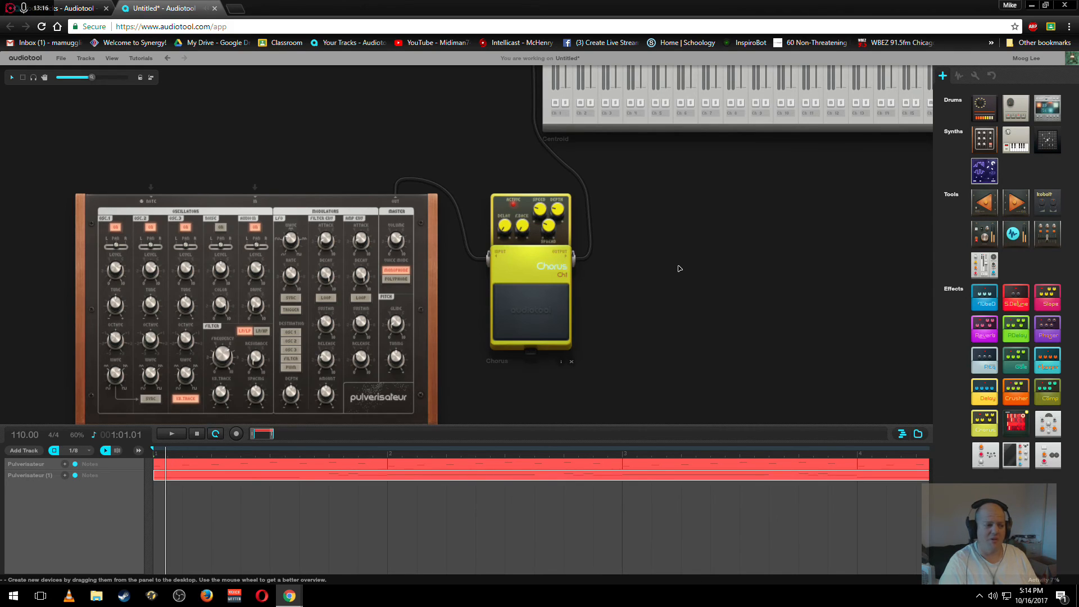
scroll(277, 434, down, 3)
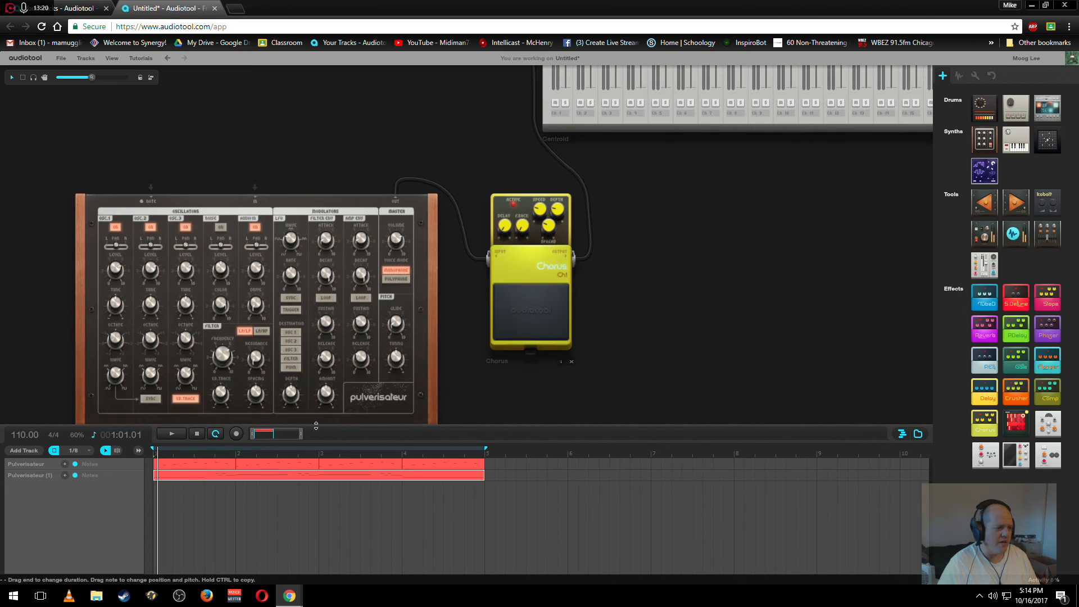
drag(315, 426, 336, 241)
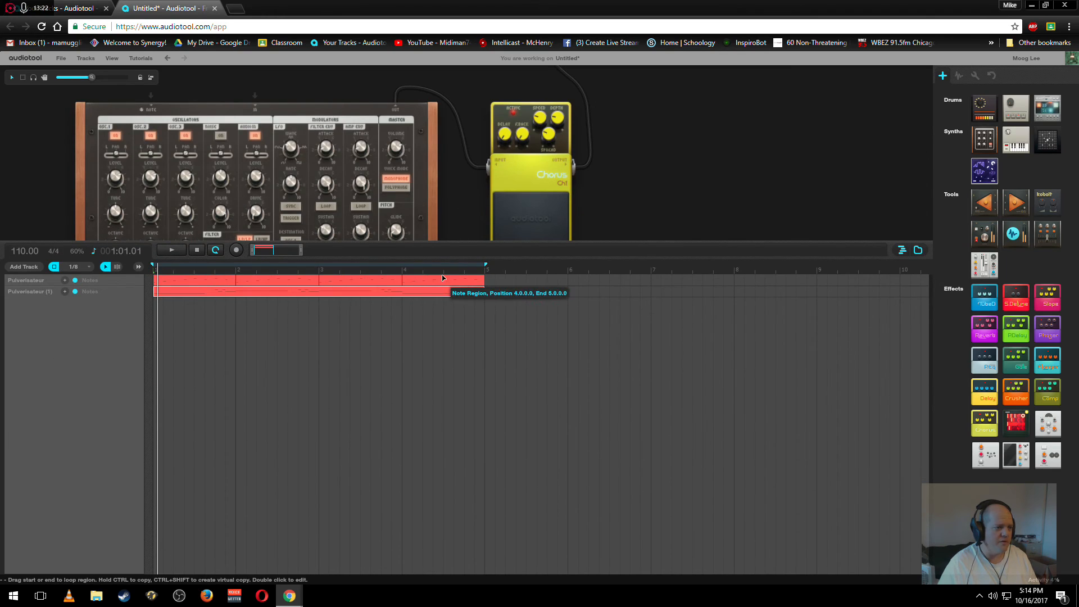
drag(676, 240, 660, 431)
drag(670, 289, 397, 360)
scroll(502, 326, down, 1)
scroll(555, 322, down, 2)
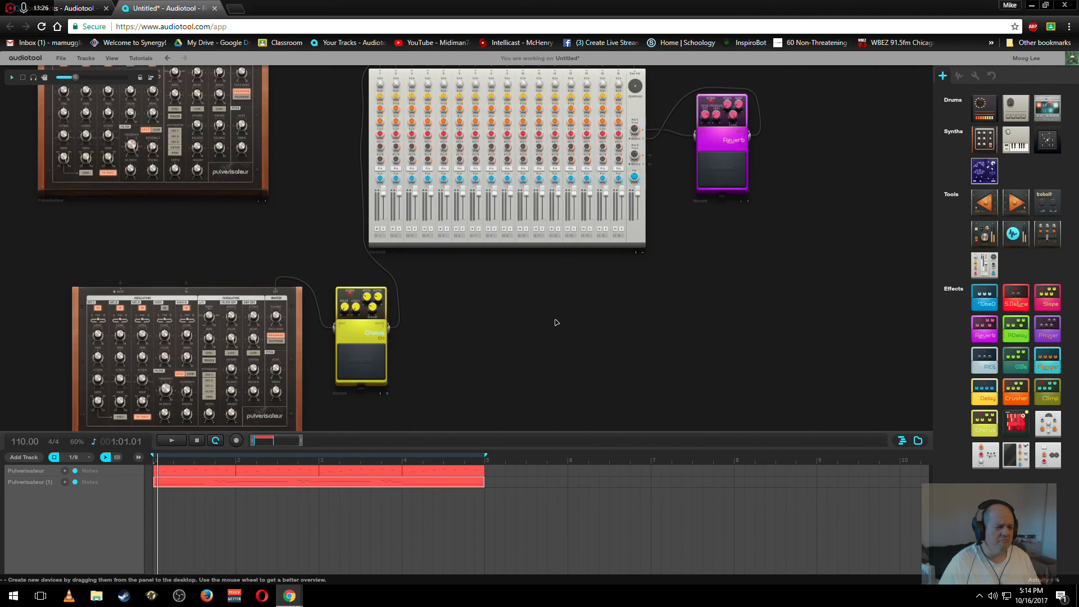